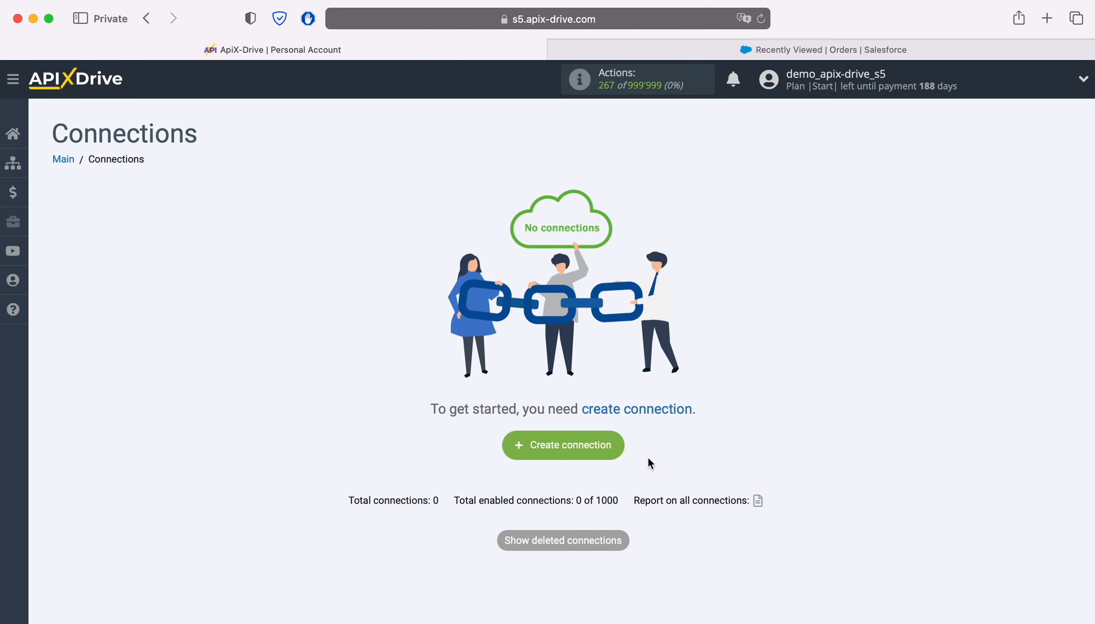
- Create a new connection and set TikTok as its data source system
click(616, 445)
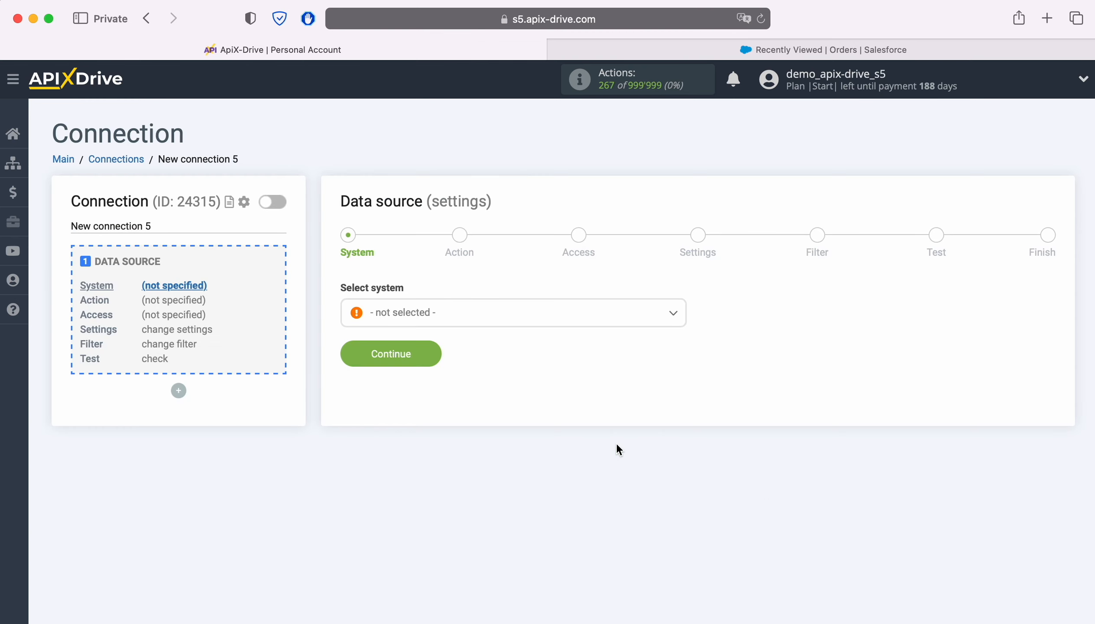
click(490, 315)
scroll(516, 450, down, 4)
scroll(533, 462, down, 15)
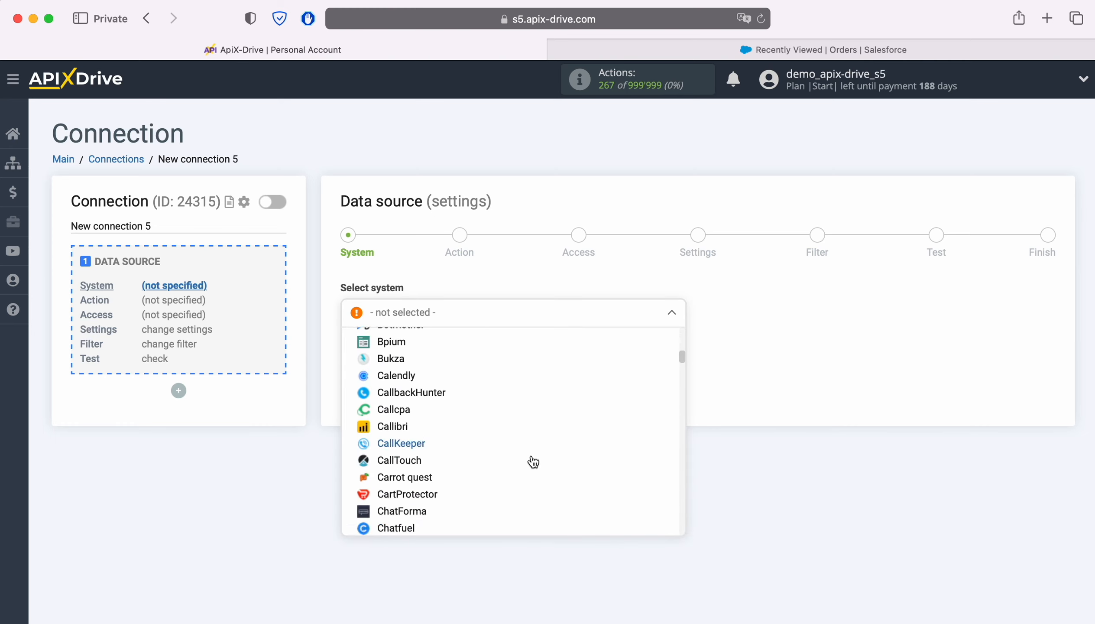
scroll(533, 461, down, 15)
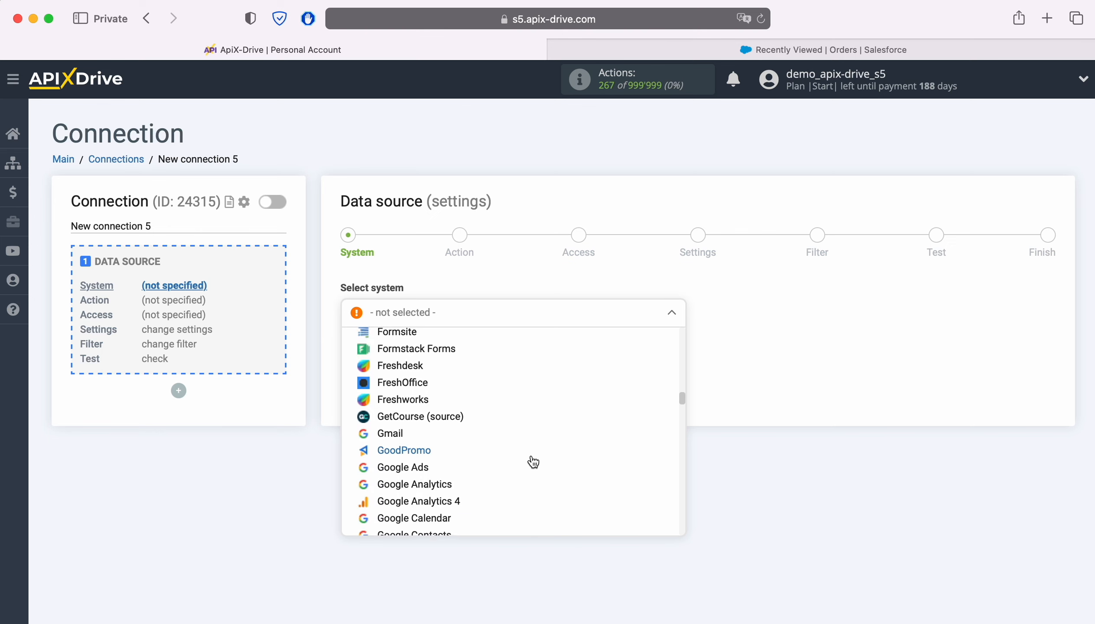
scroll(533, 462, down, 15)
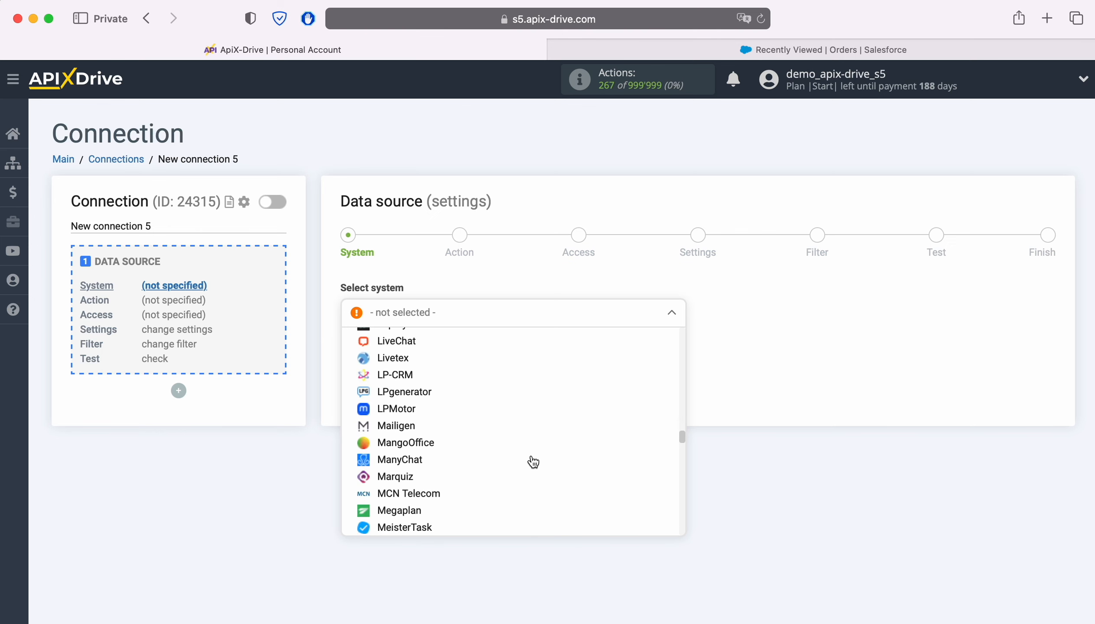
scroll(533, 462, down, 15)
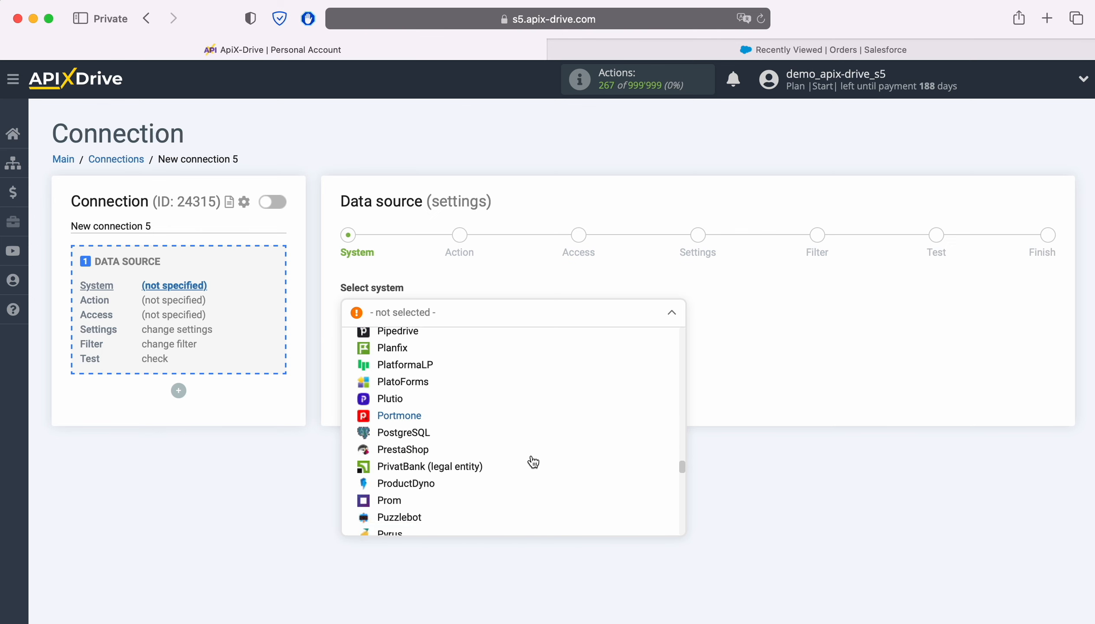
scroll(534, 462, down, 15)
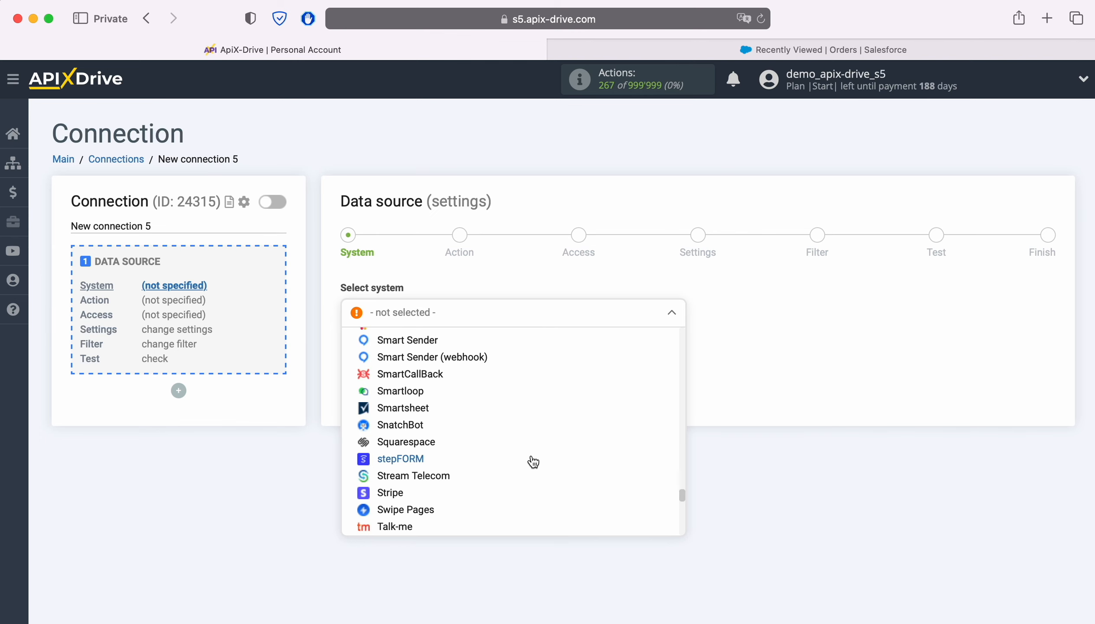
click(392, 455)
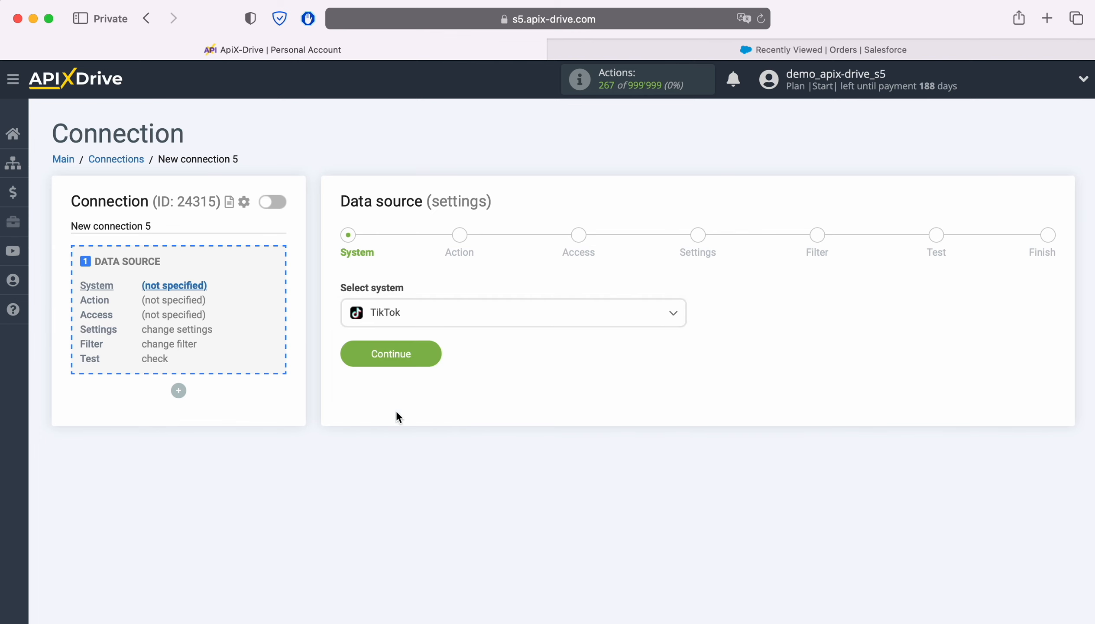
click(429, 353)
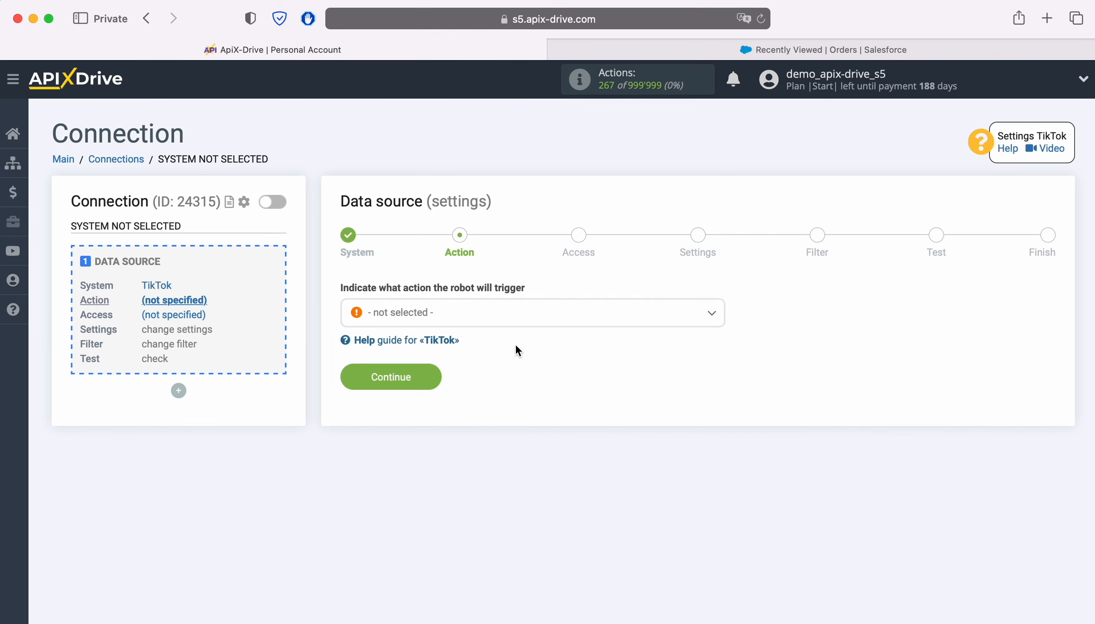
- Set the data source's trigger action to Get LEADS (new)
click(524, 322)
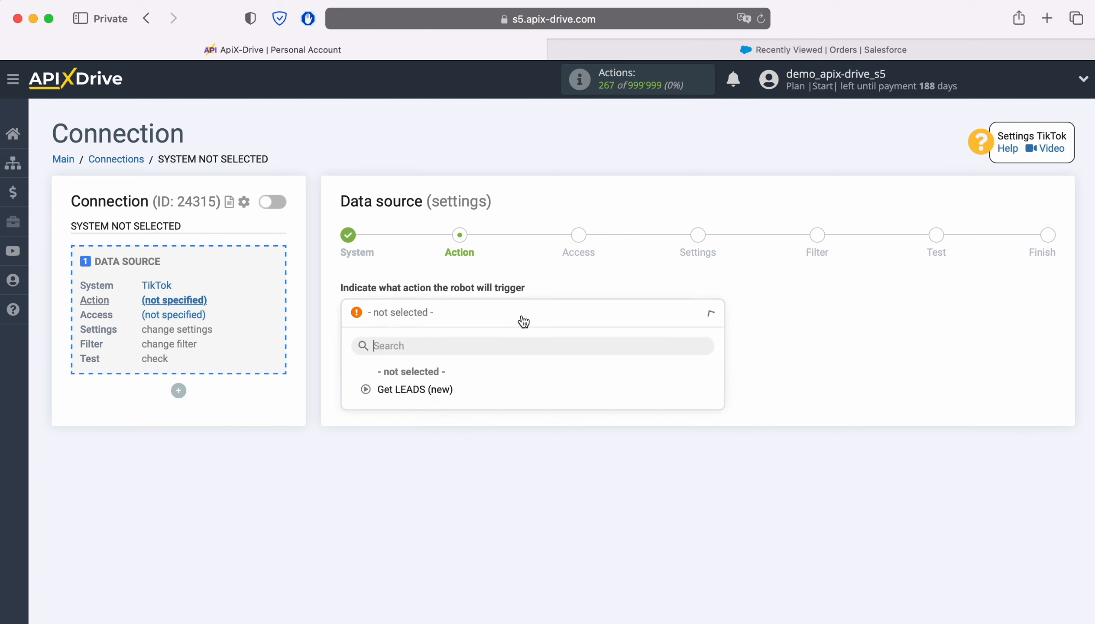
click(441, 389)
click(434, 377)
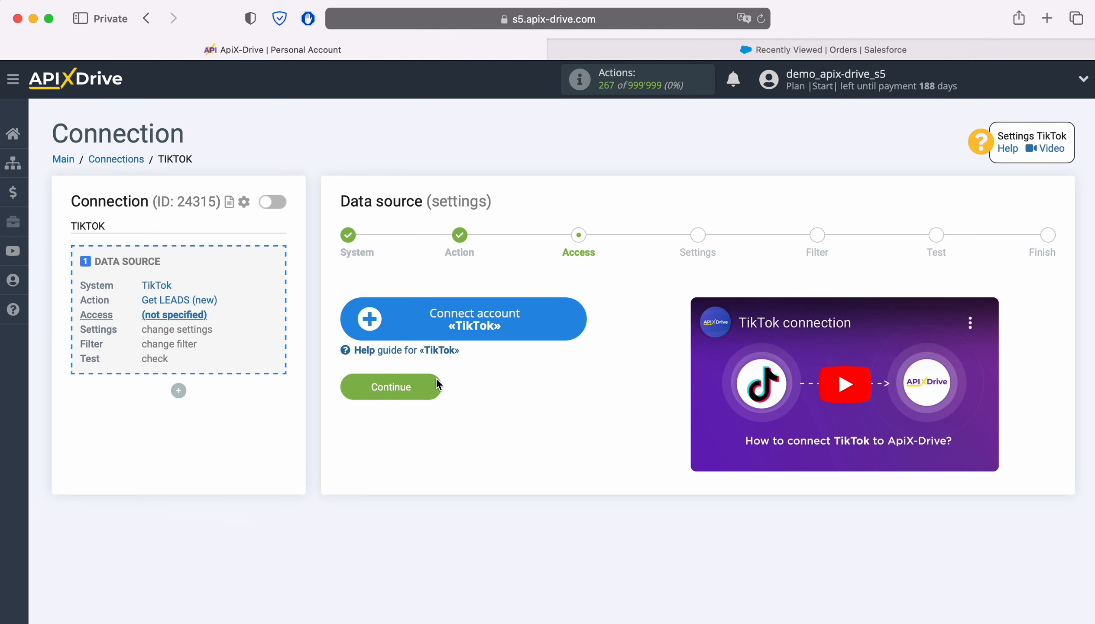
- Start connecting a TikTok account and log in to TikTok for Business with the account email and password
click(578, 320)
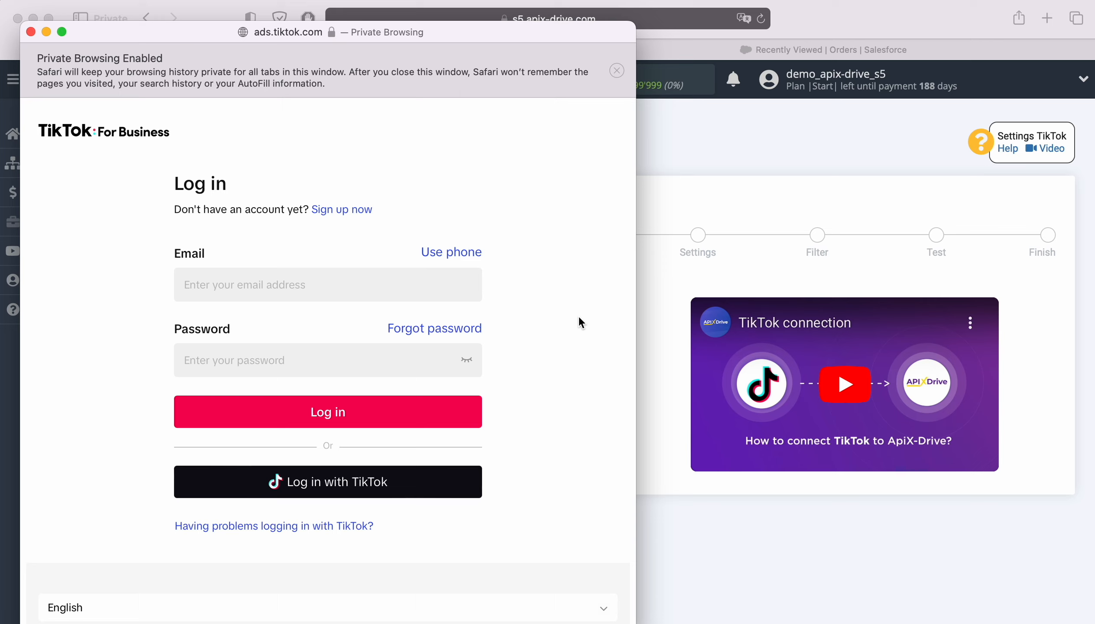
click(320, 271)
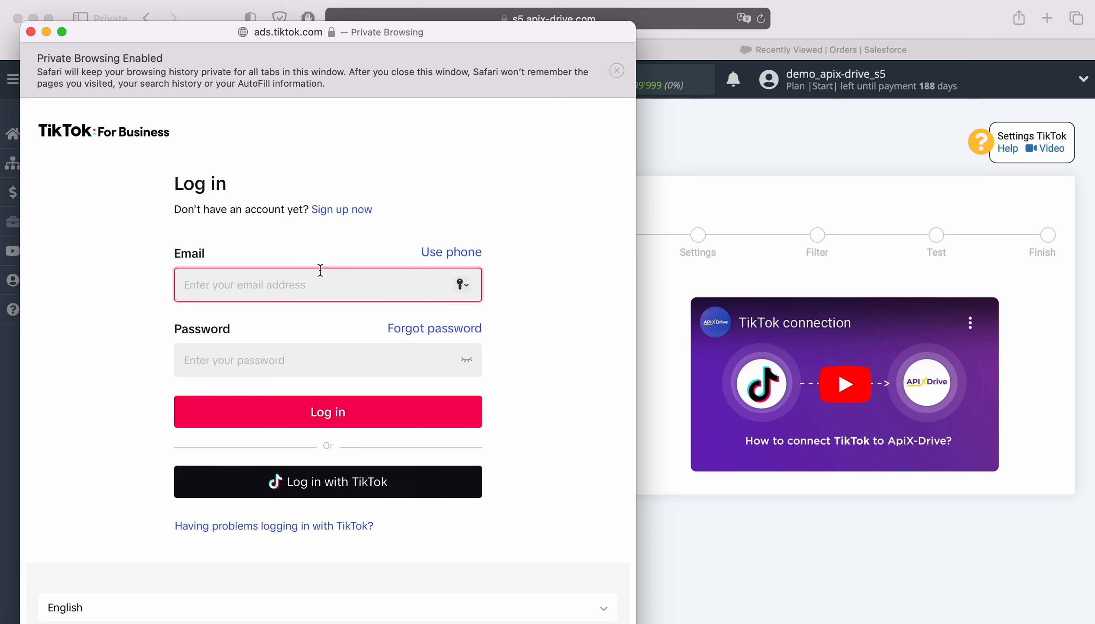
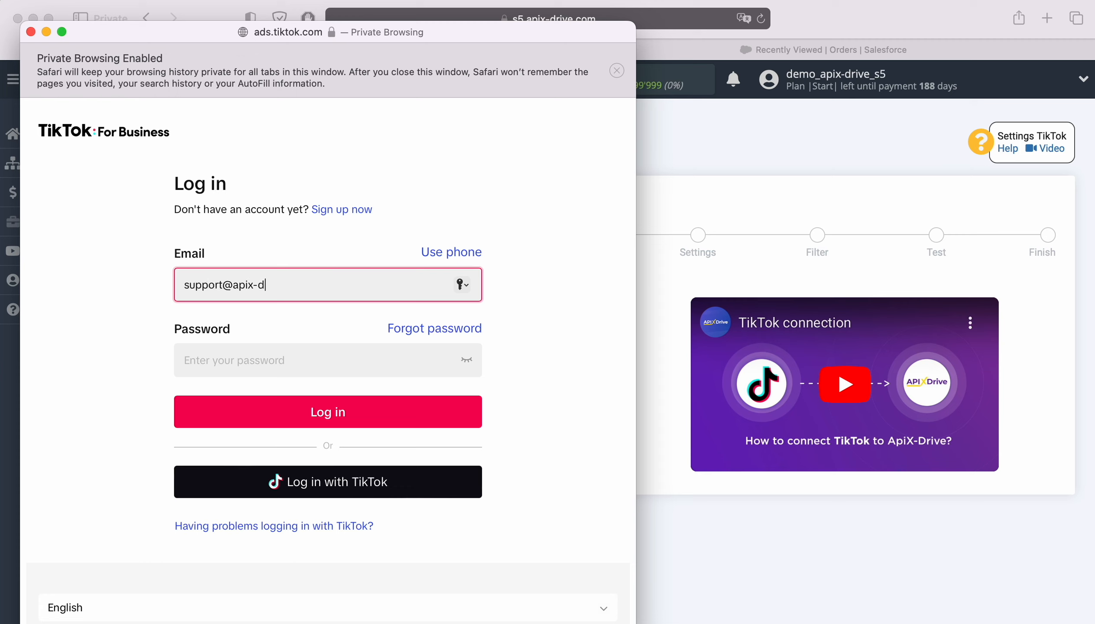
key(Tab)
text(•••••••)
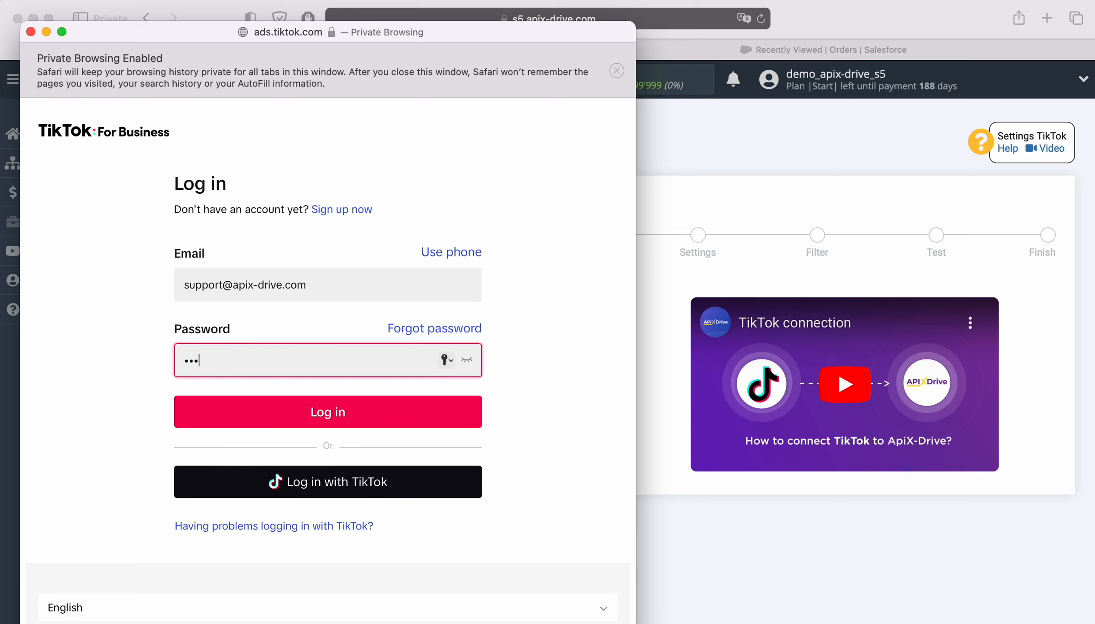
text(••••••)
click(363, 416)
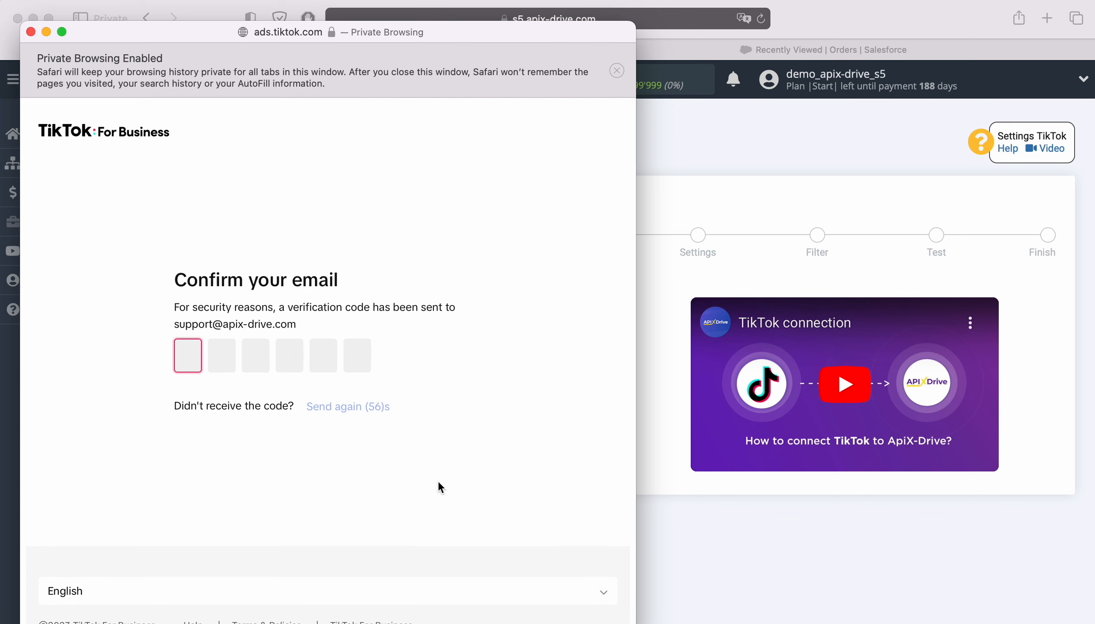
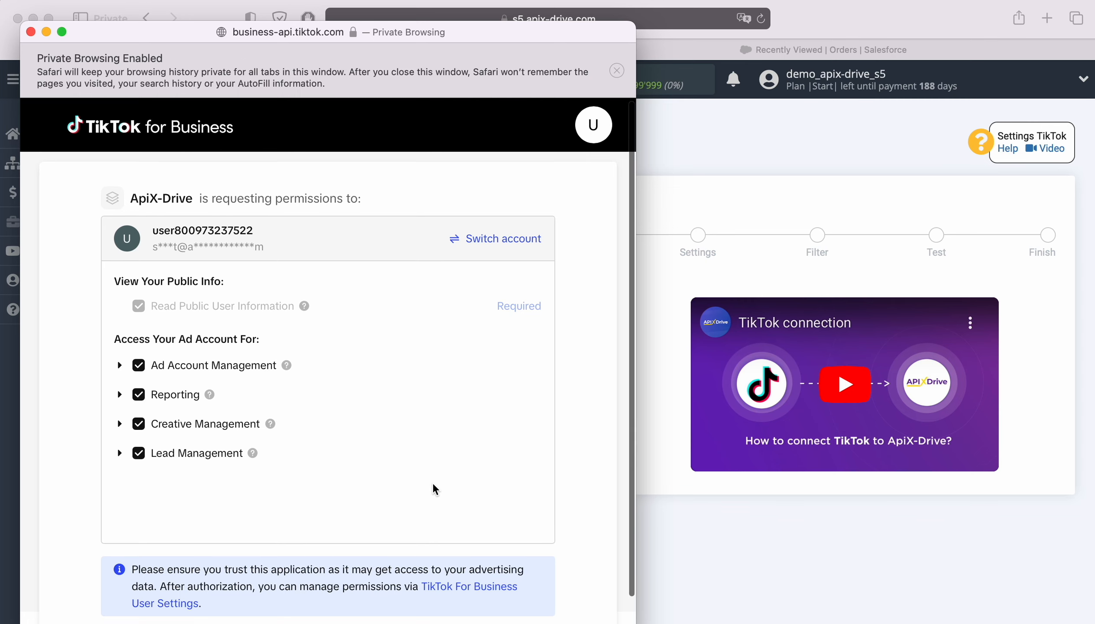
- Enter the emailed verification code and grant ApiX-Drive the requested TikTok permissions
scroll(432, 482, down, 2)
click(539, 598)
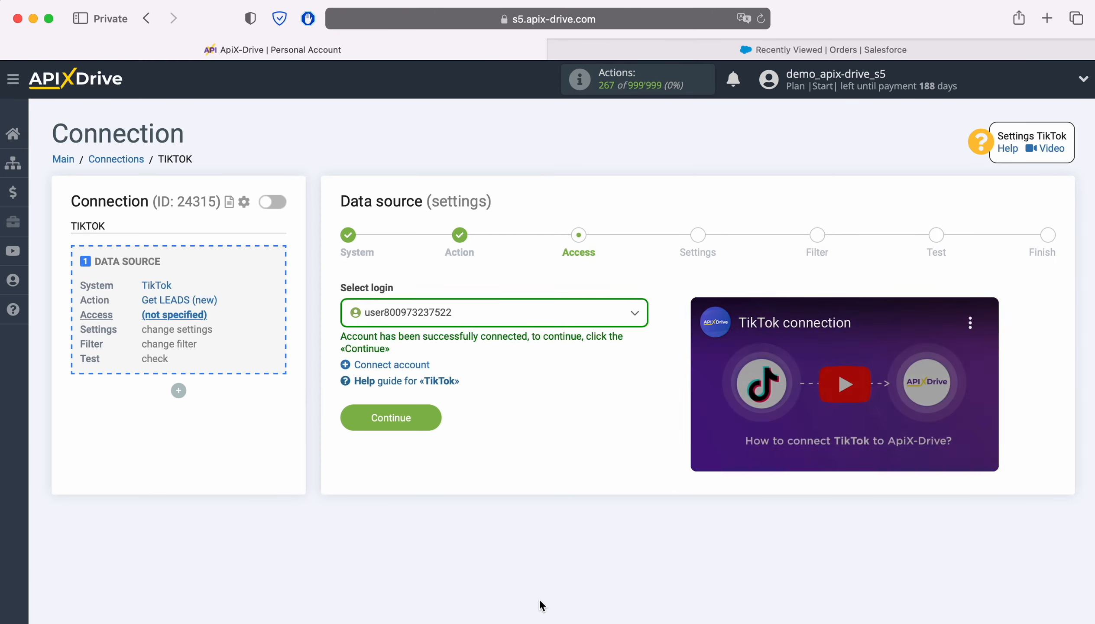
- Choose the newly connected TikTok account as the data source login and proceed to the source settings
click(481, 312)
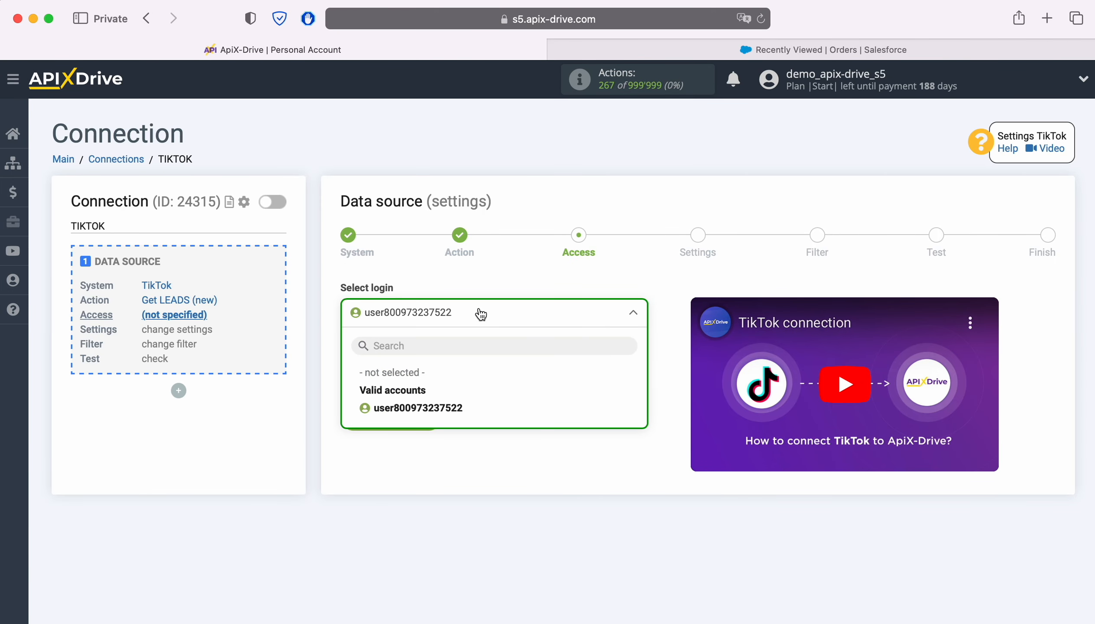
click(463, 411)
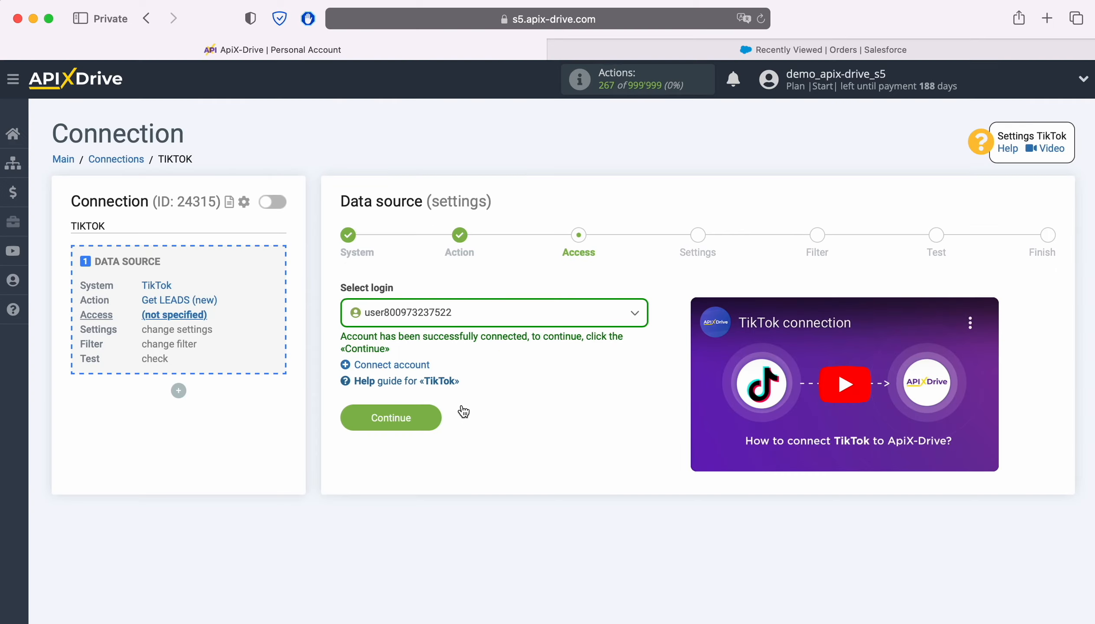
click(435, 413)
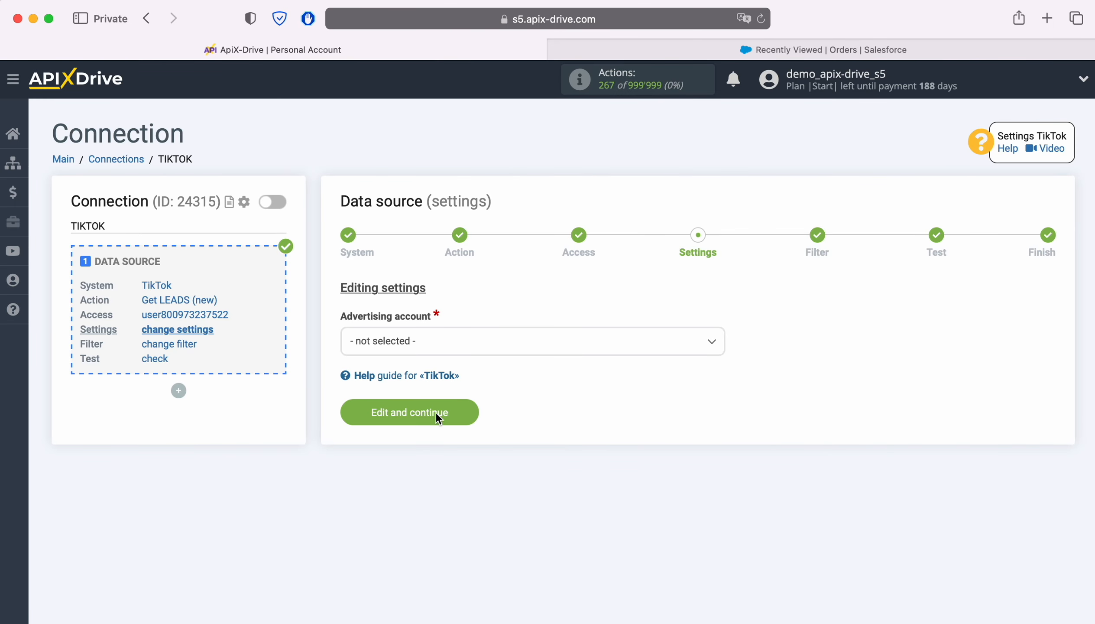
- Set the advertising account to Tik-Tok Page and the page to Tik-Tok Leads, and save the source settings
click(474, 349)
click(417, 420)
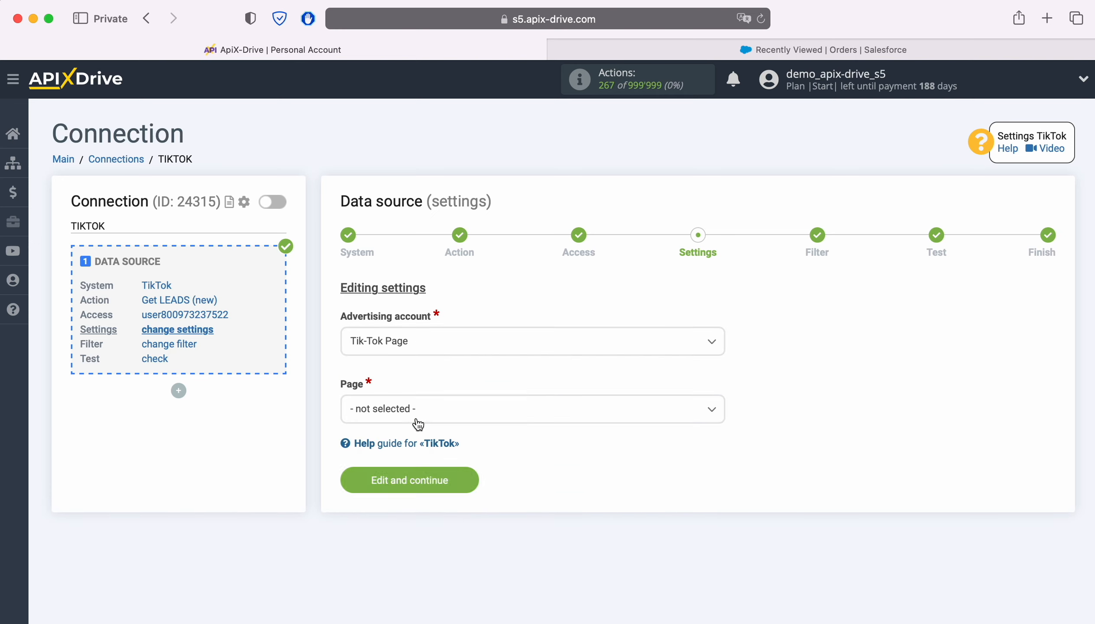
click(415, 420)
click(412, 487)
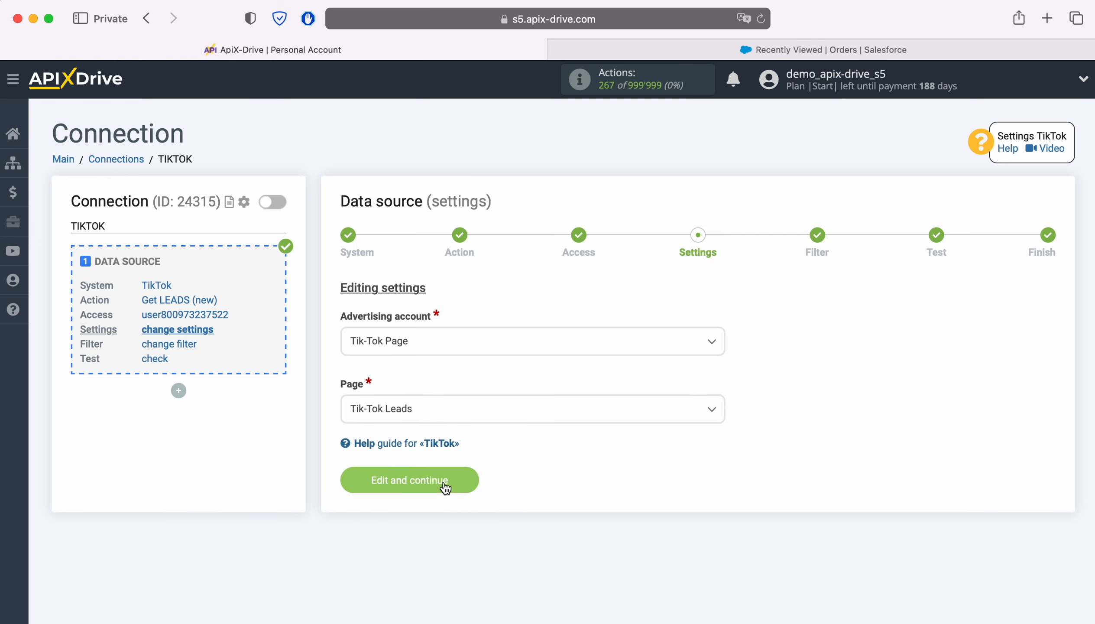
click(468, 482)
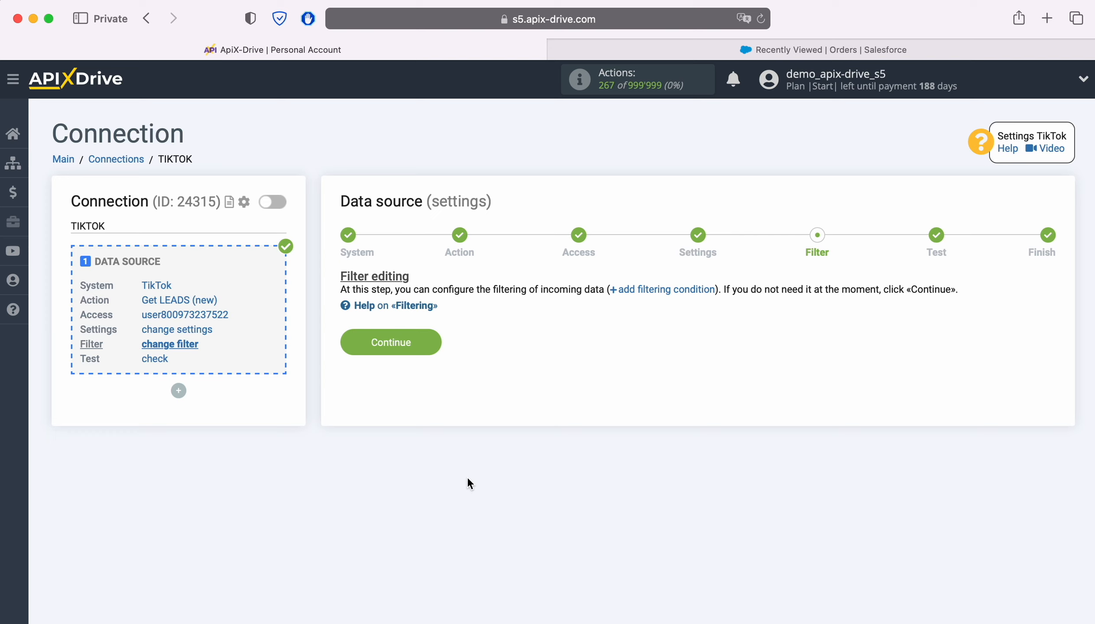
- Skip the filter conditions and complete the data source setup with test data loaded from TikTok
click(436, 340)
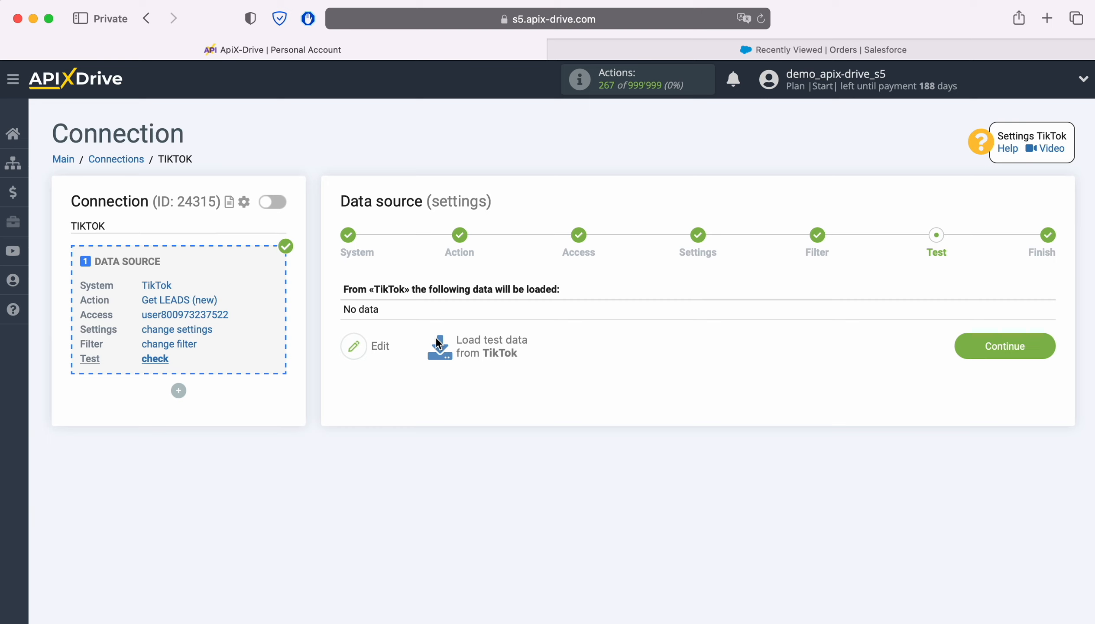
click(488, 342)
scroll(488, 344, down, 5)
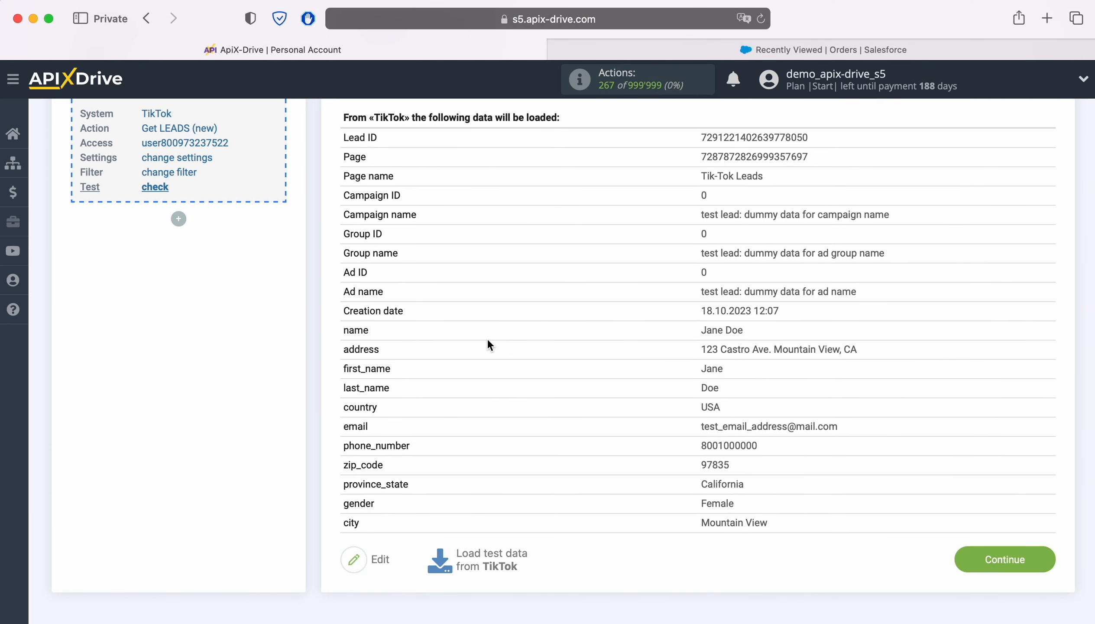
click(1045, 560)
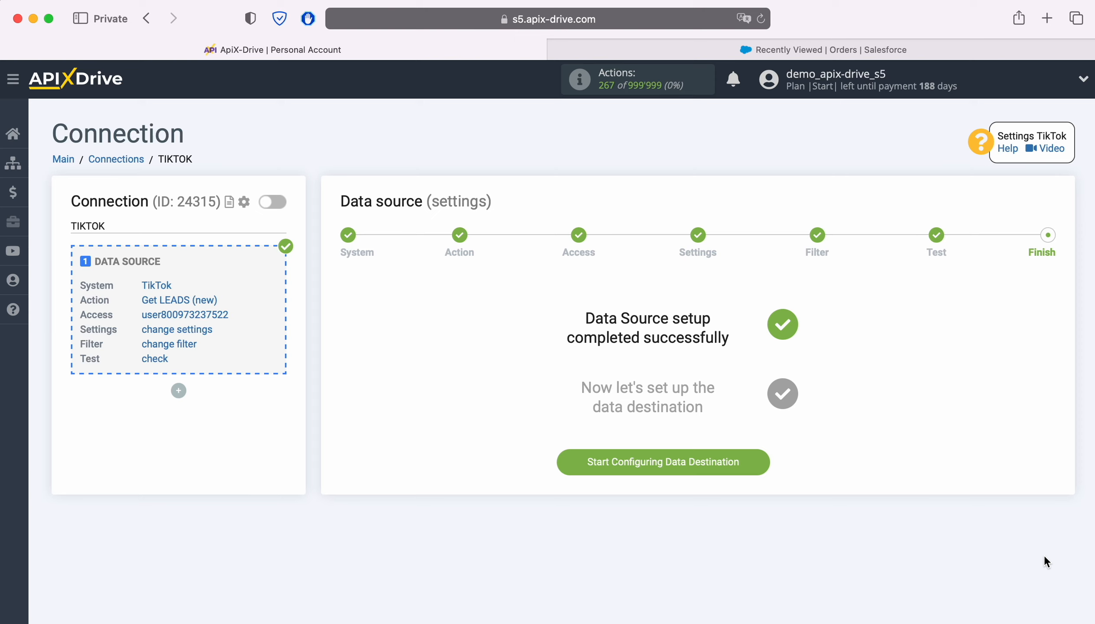
- Start configuring the data destination and select Salesforce CRM as its system
click(762, 460)
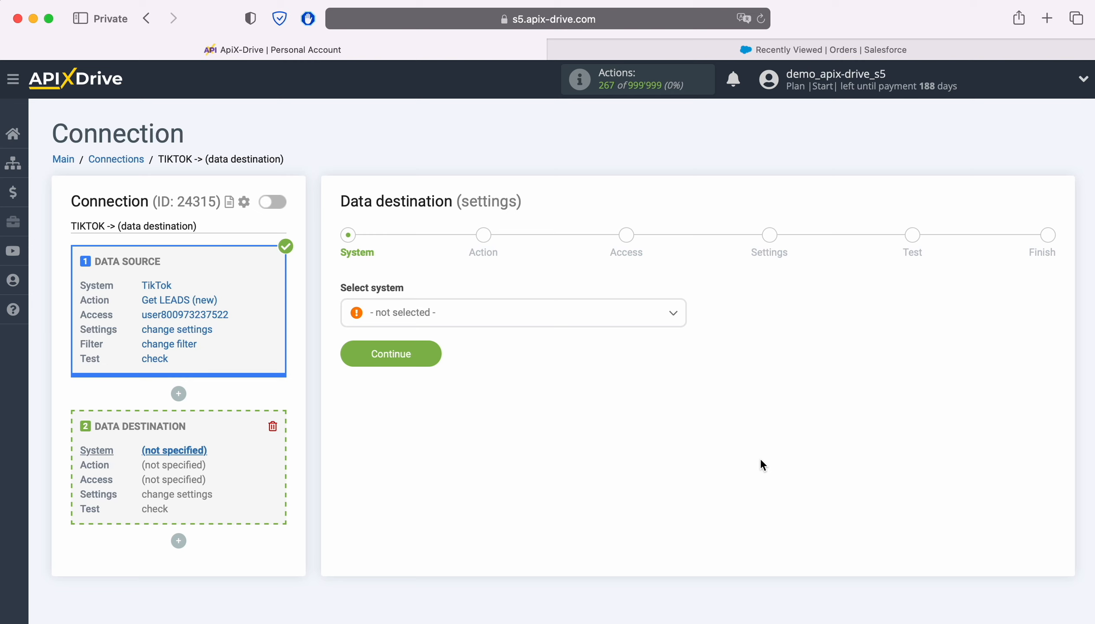
click(487, 313)
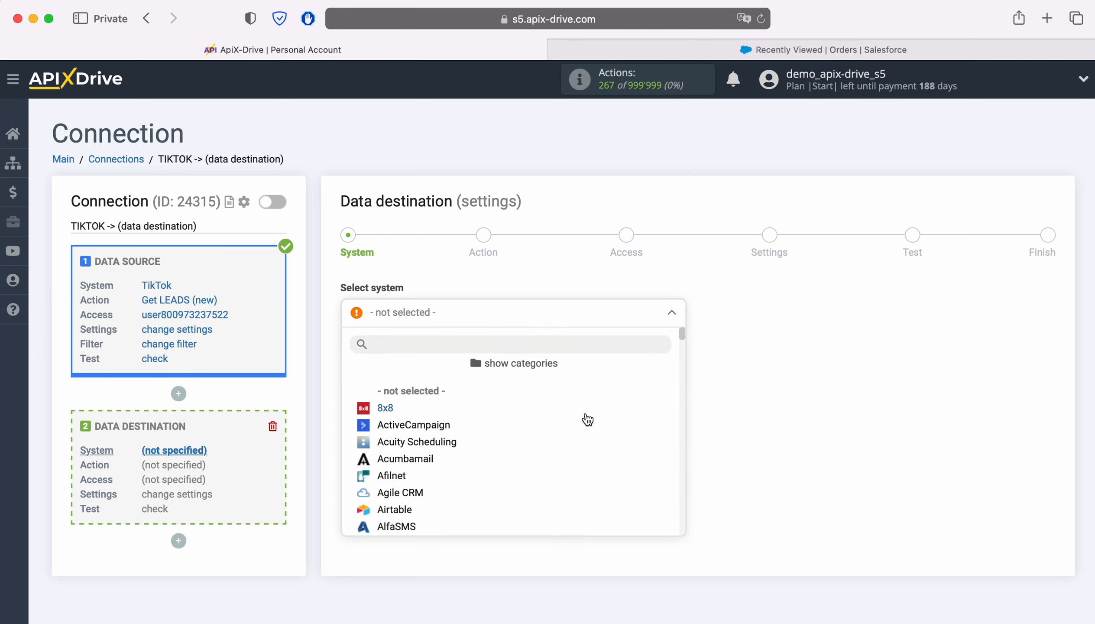
scroll(587, 419, down, 3)
scroll(588, 419, down, 15)
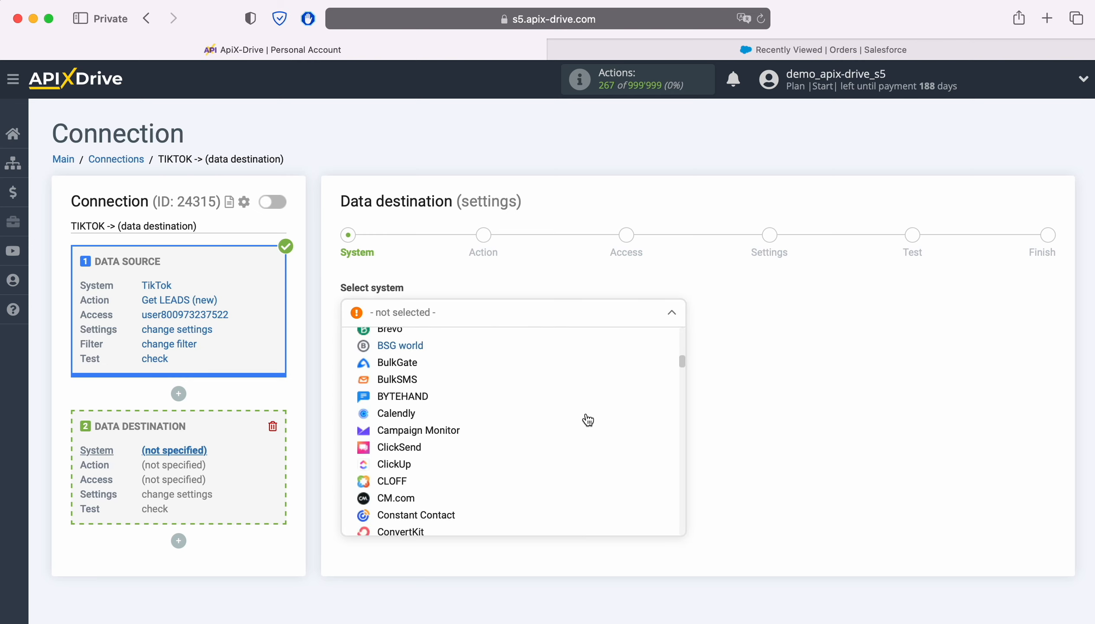
scroll(588, 420, down, 15)
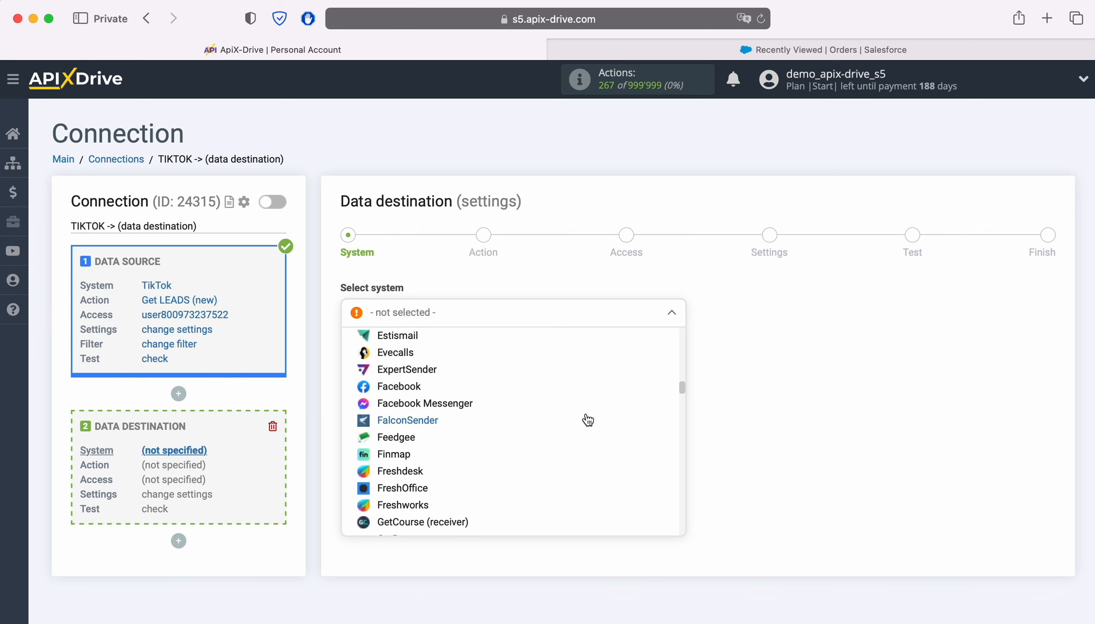
scroll(588, 419, down, 15)
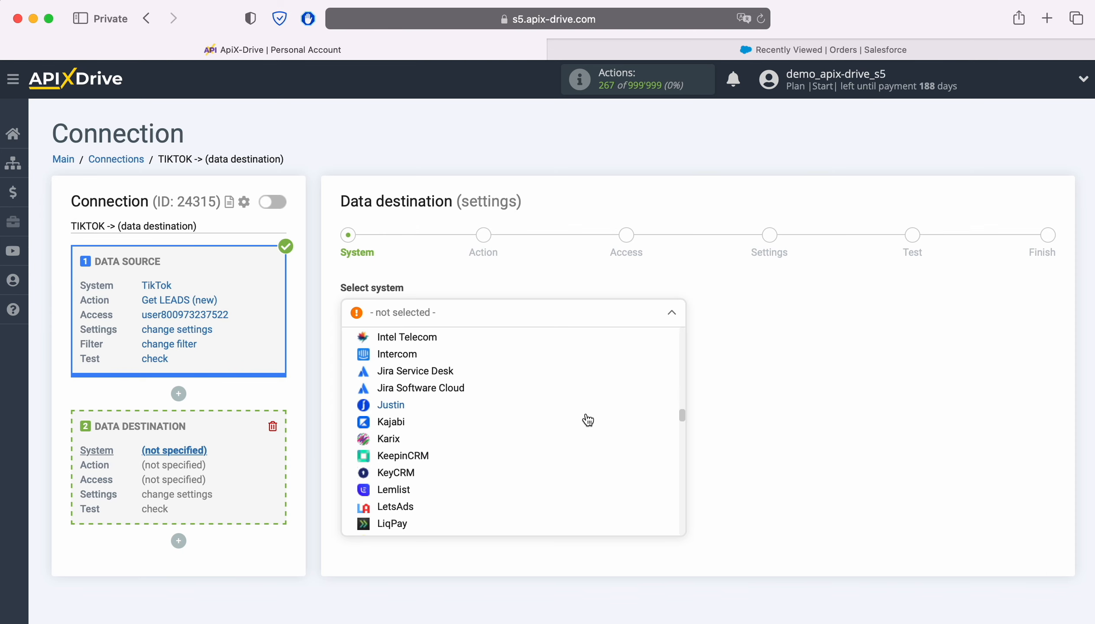
scroll(587, 419, down, 15)
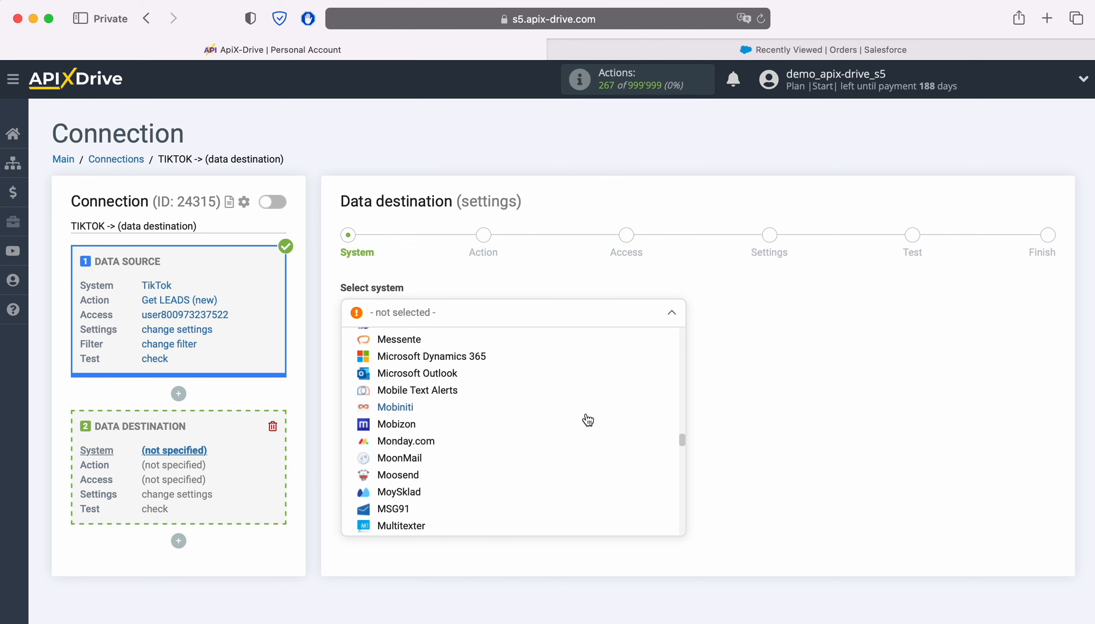
scroll(587, 419, down, 15)
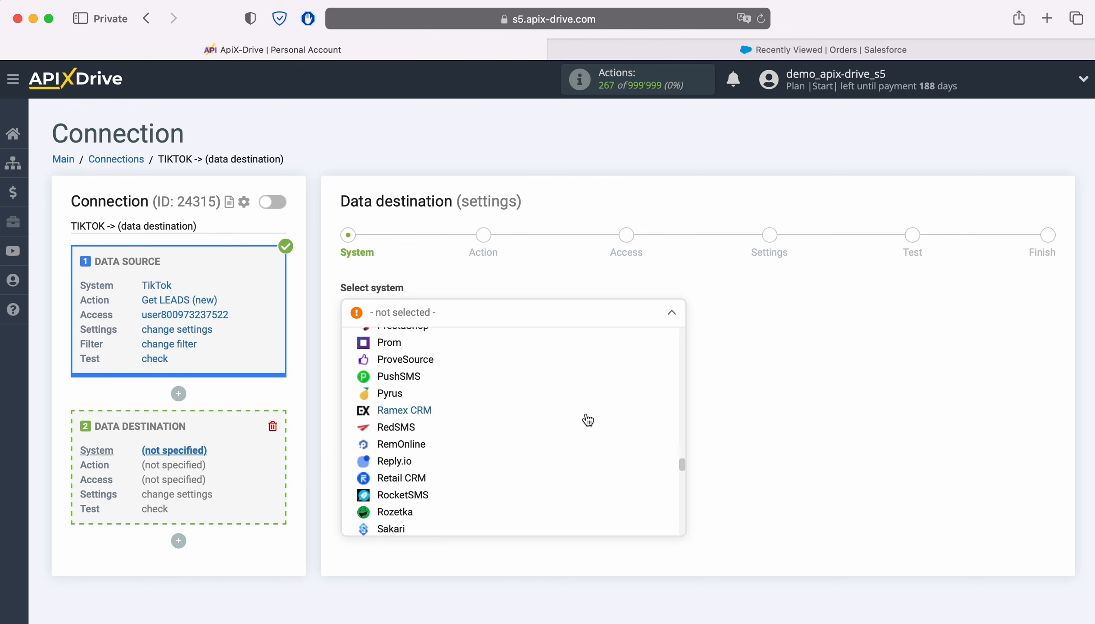
scroll(587, 419, down, 2)
click(458, 442)
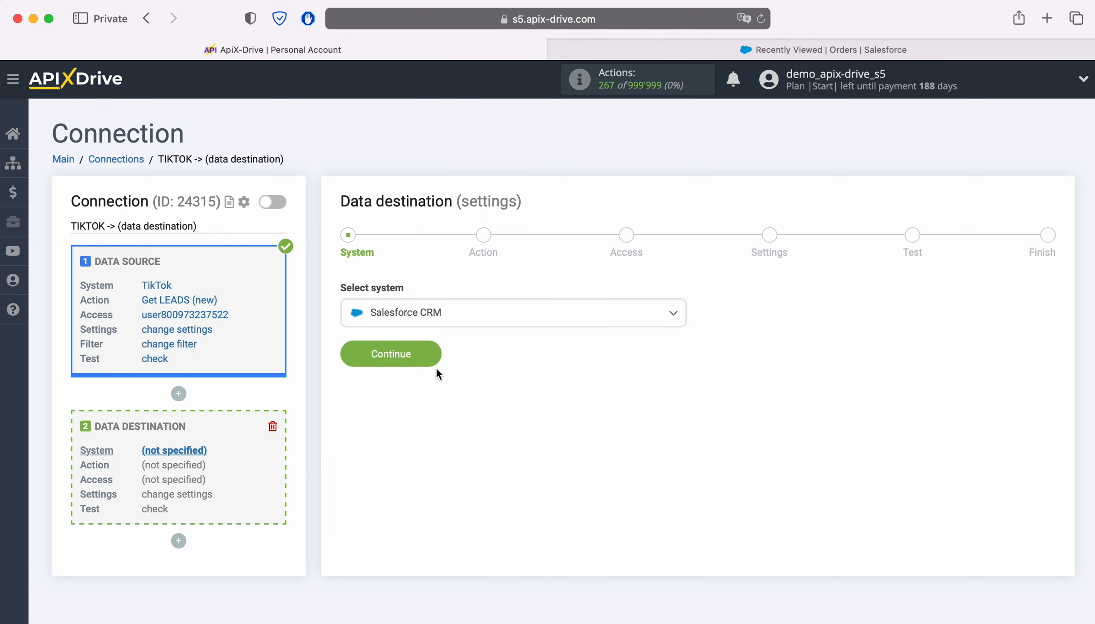
- Confirm Salesforce CRM as the destination system, set its action to Create ORDER, and proceed to the access settings
click(432, 353)
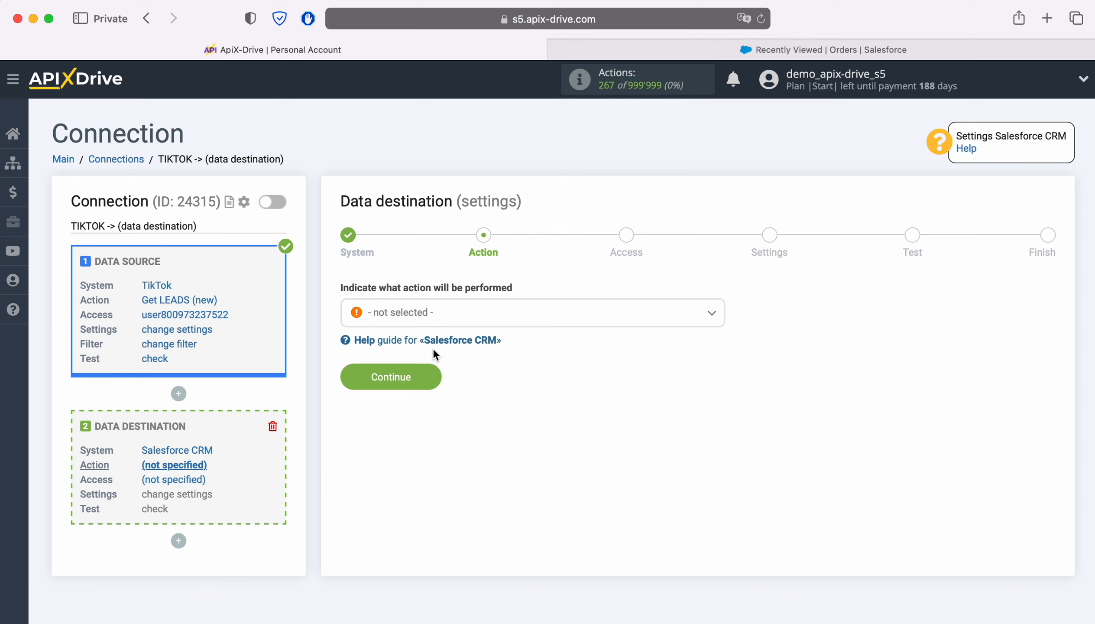
click(574, 321)
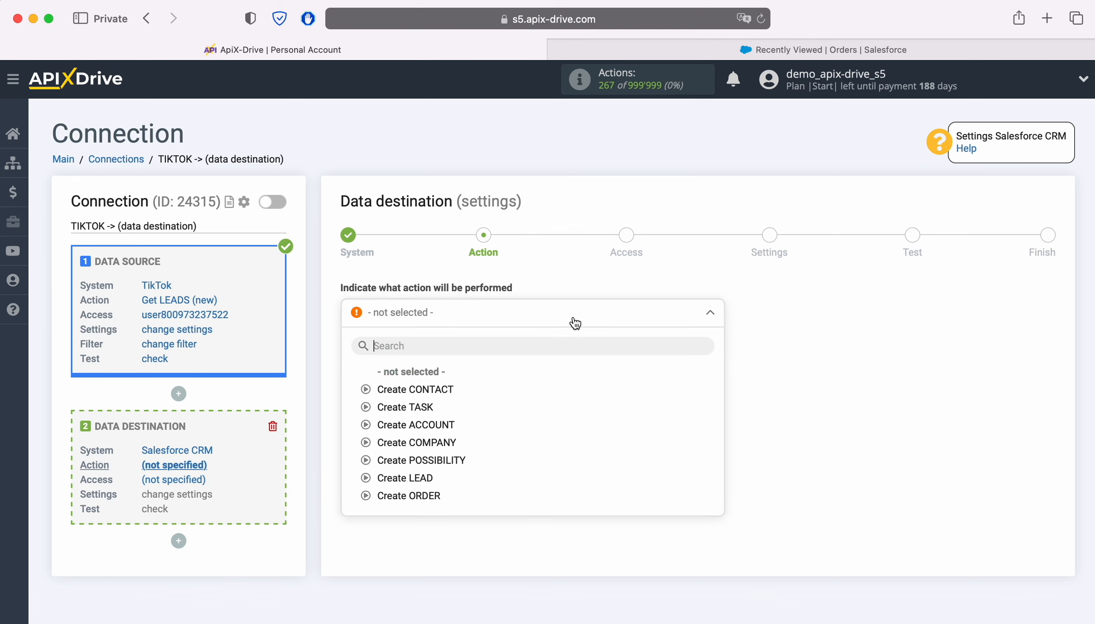
click(426, 495)
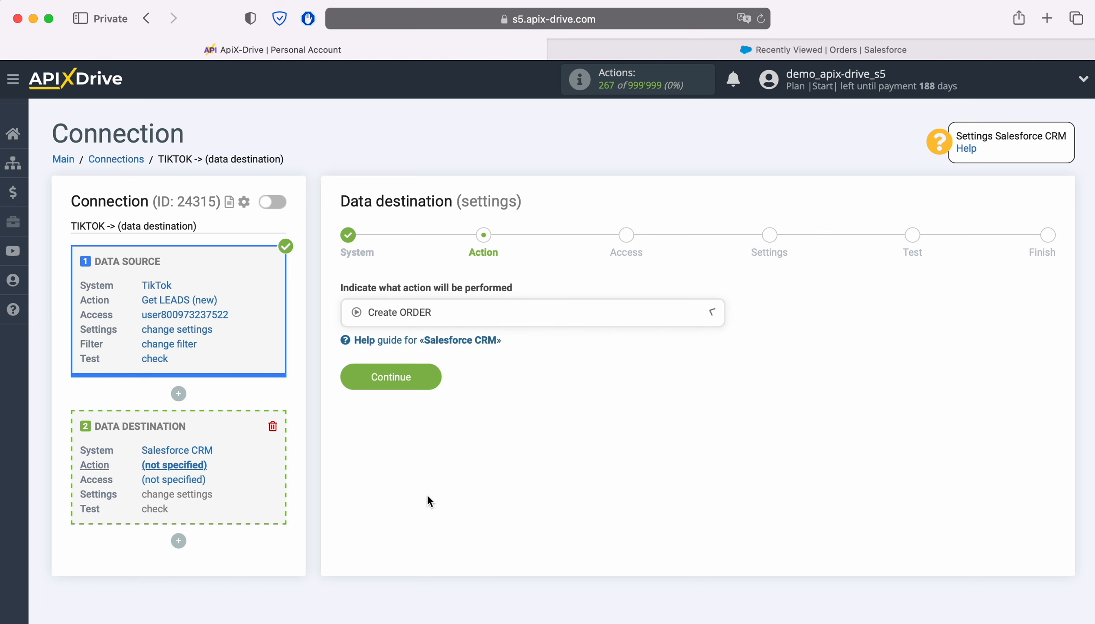
click(435, 377)
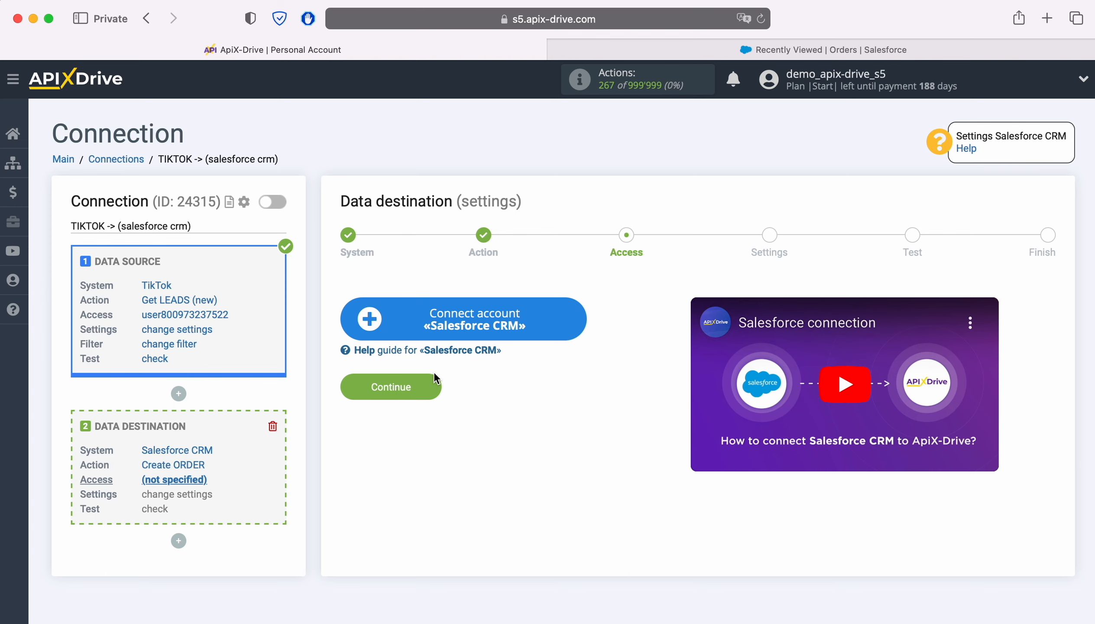
- Connect a Salesforce CRM account by logging in with the account's username and password
click(575, 321)
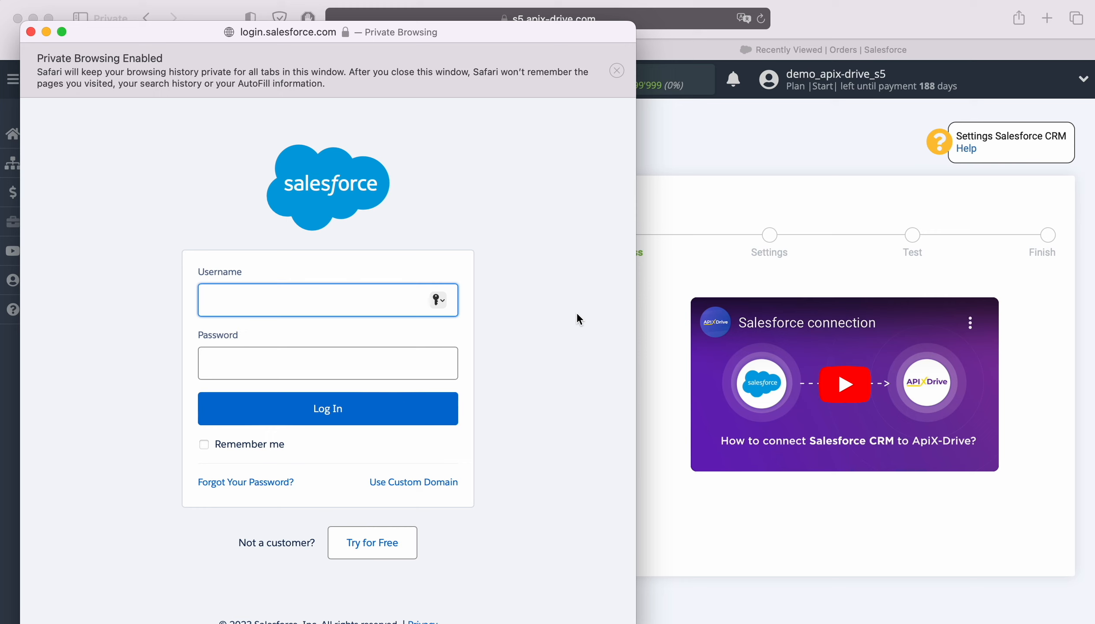
right_click(317, 292)
click(330, 332)
click(303, 366)
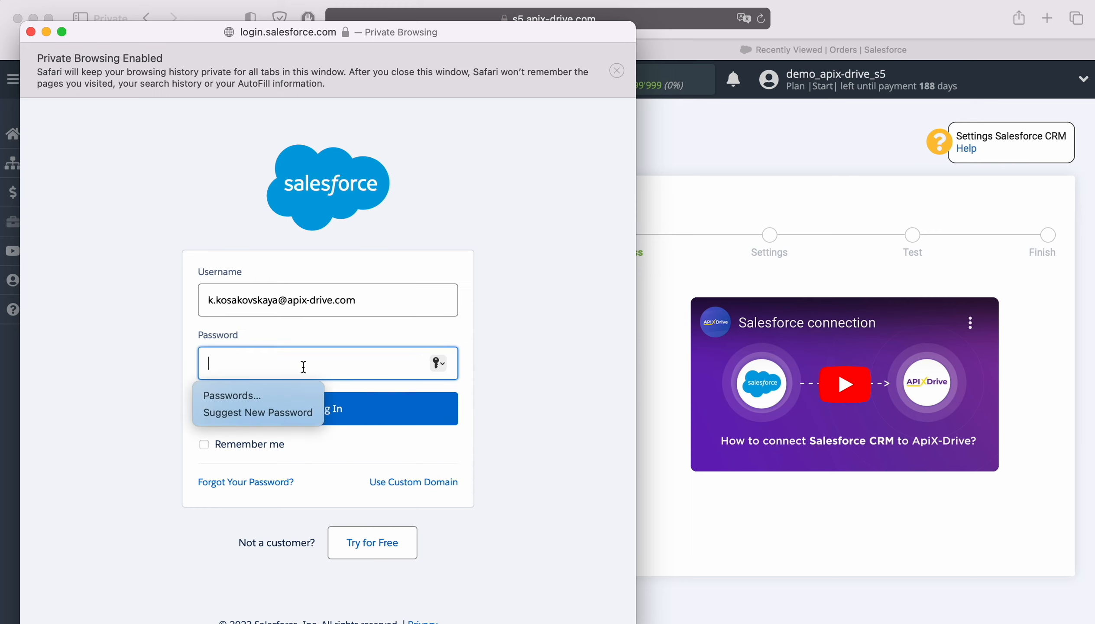
text(•••••••••••••)
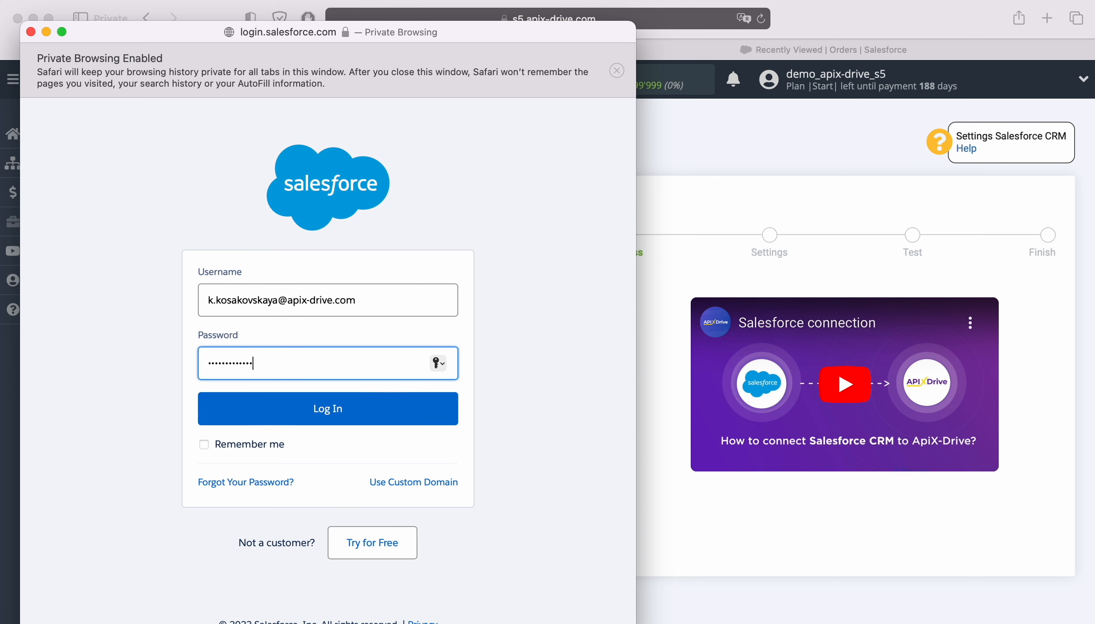
click(347, 408)
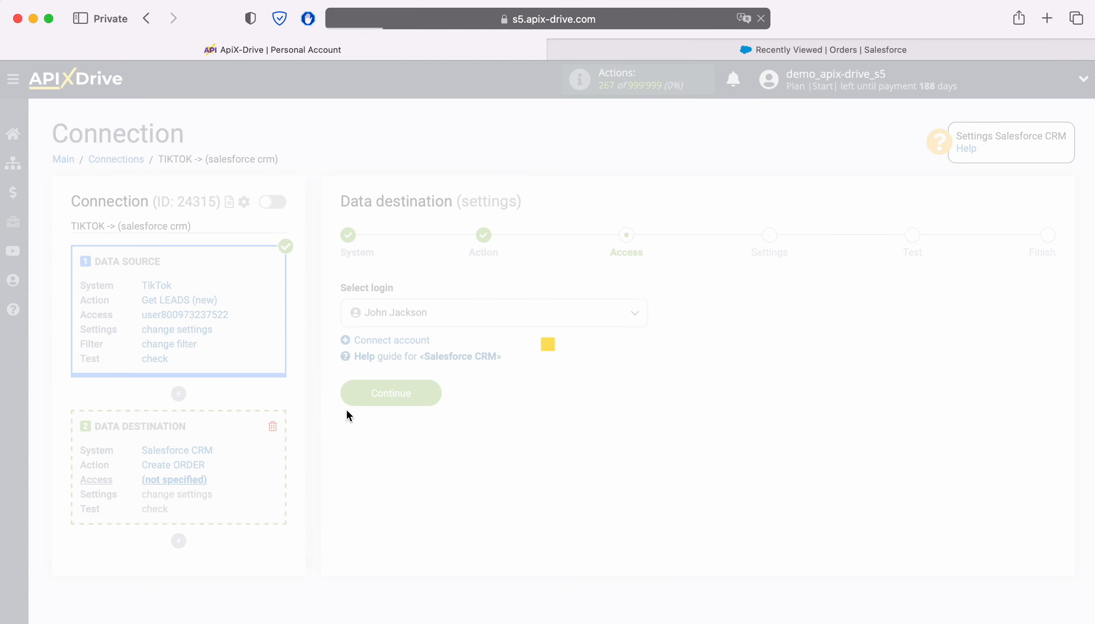
- Choose the newly connected Salesforce account as the data destination login and proceed to the destination settings
click(463, 320)
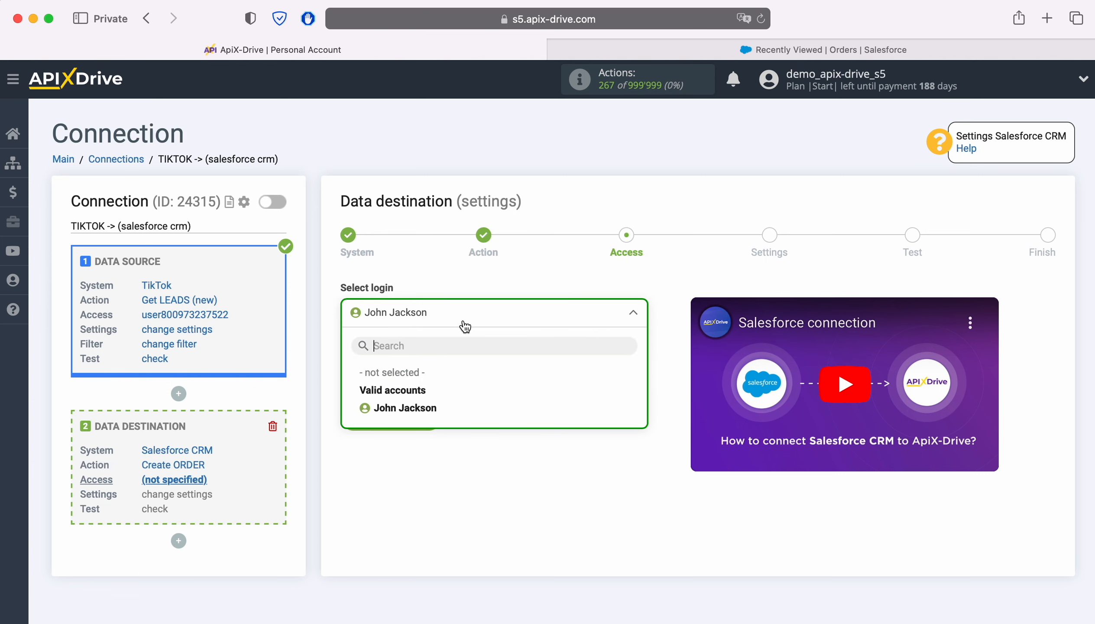
click(434, 408)
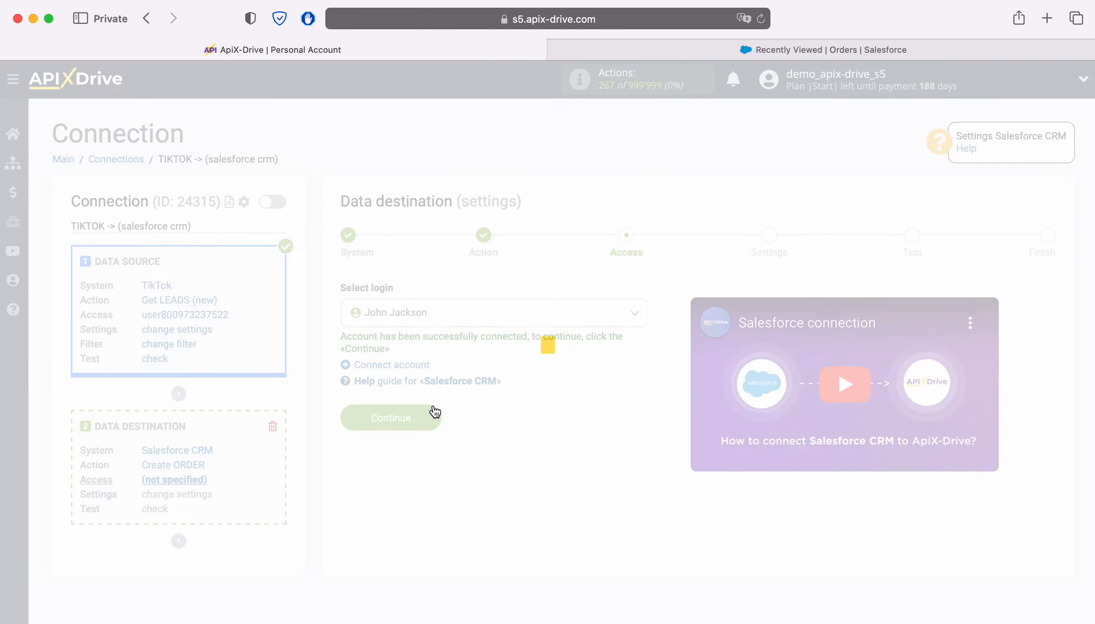
click(432, 415)
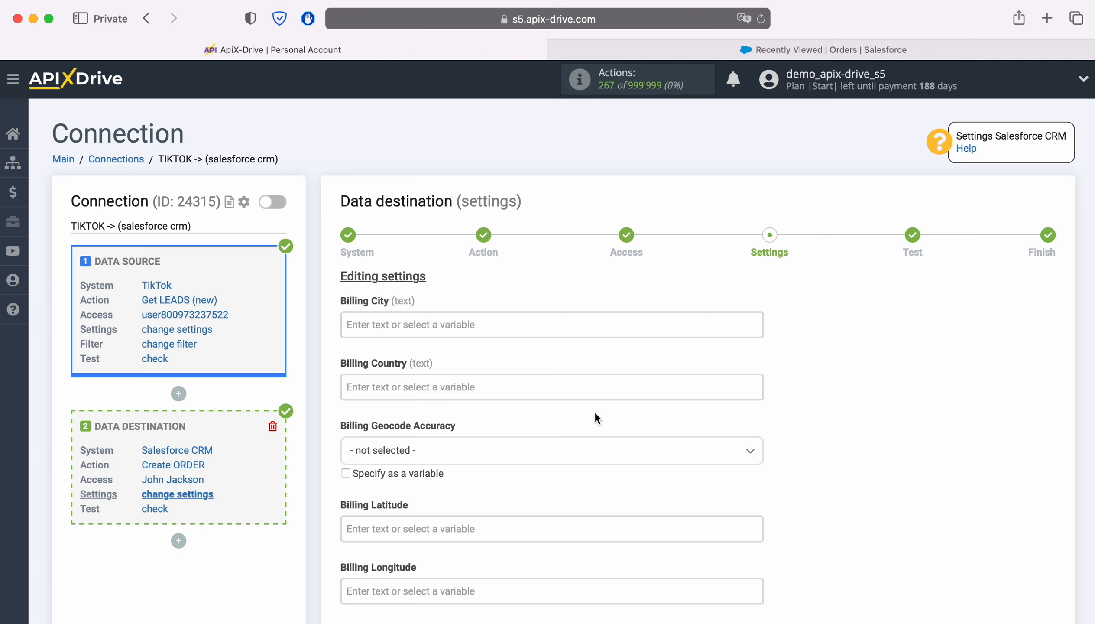
- Insert the TikTok Creation date variable into the order's Description field
scroll(596, 418, down, 5)
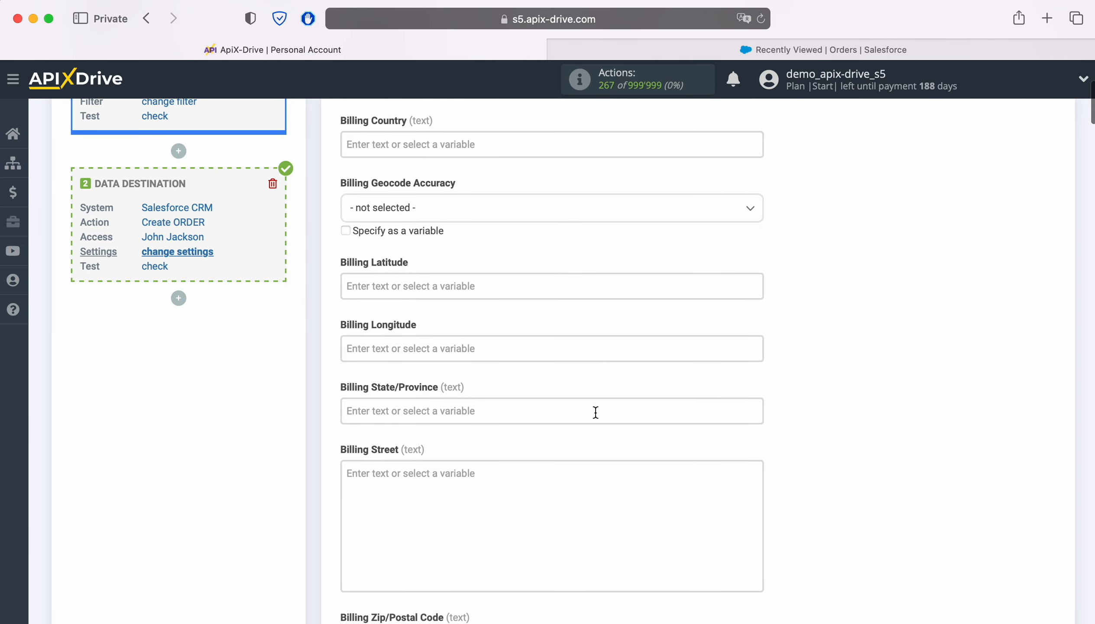
scroll(595, 412, down, 3)
scroll(595, 412, down, 2)
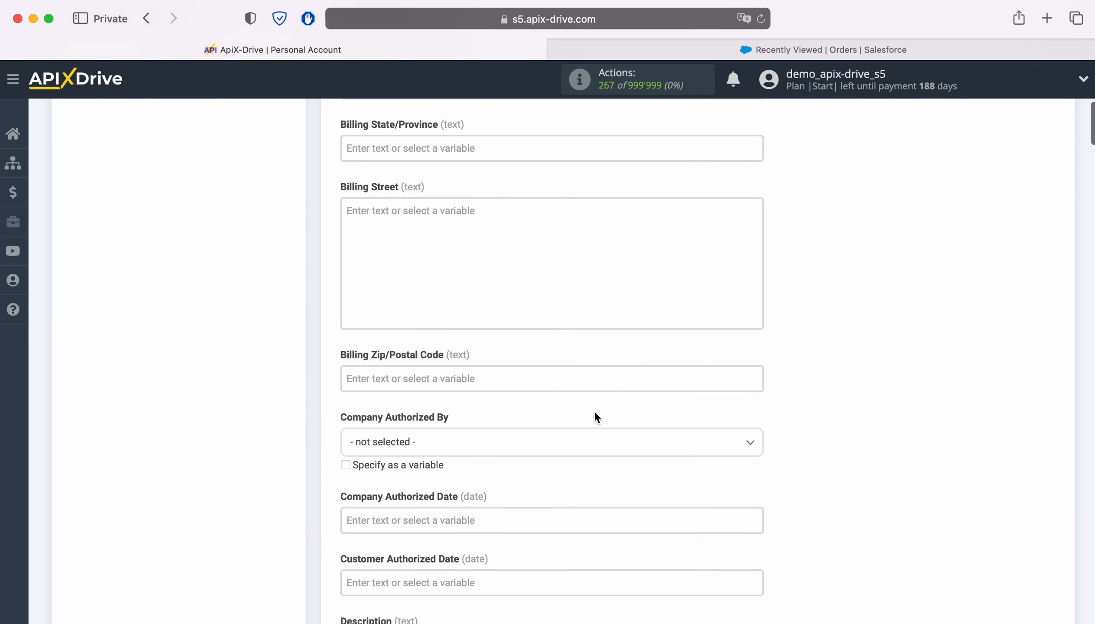
scroll(595, 412, down, 3)
scroll(595, 412, down, 2)
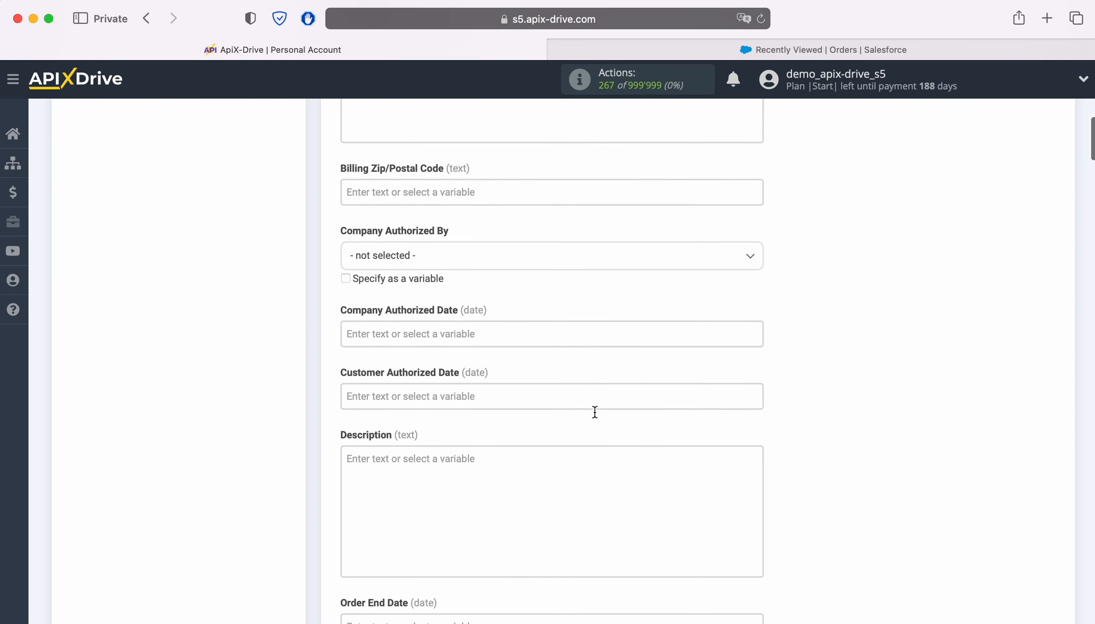
click(472, 452)
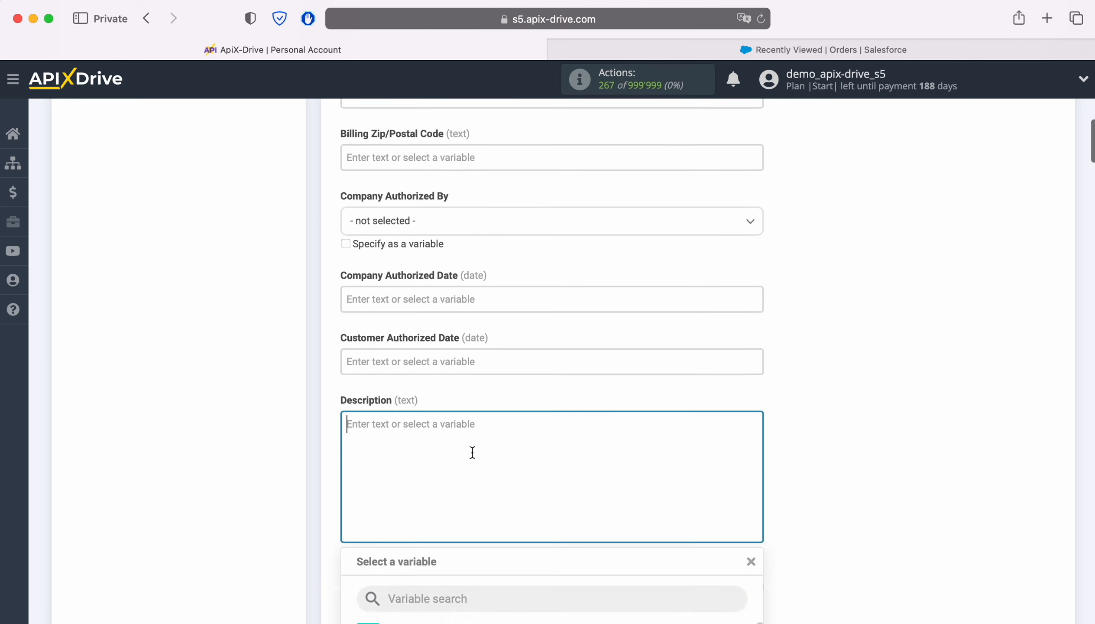
scroll(472, 454, down, 5)
scroll(645, 467, down, 1)
scroll(644, 466, down, 6)
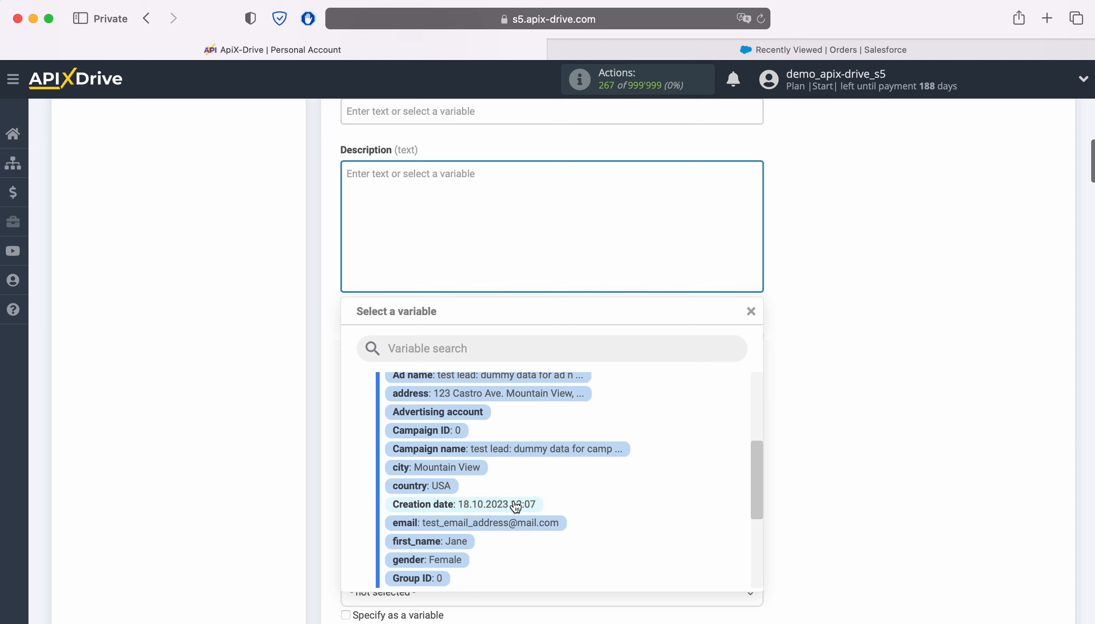
click(514, 502)
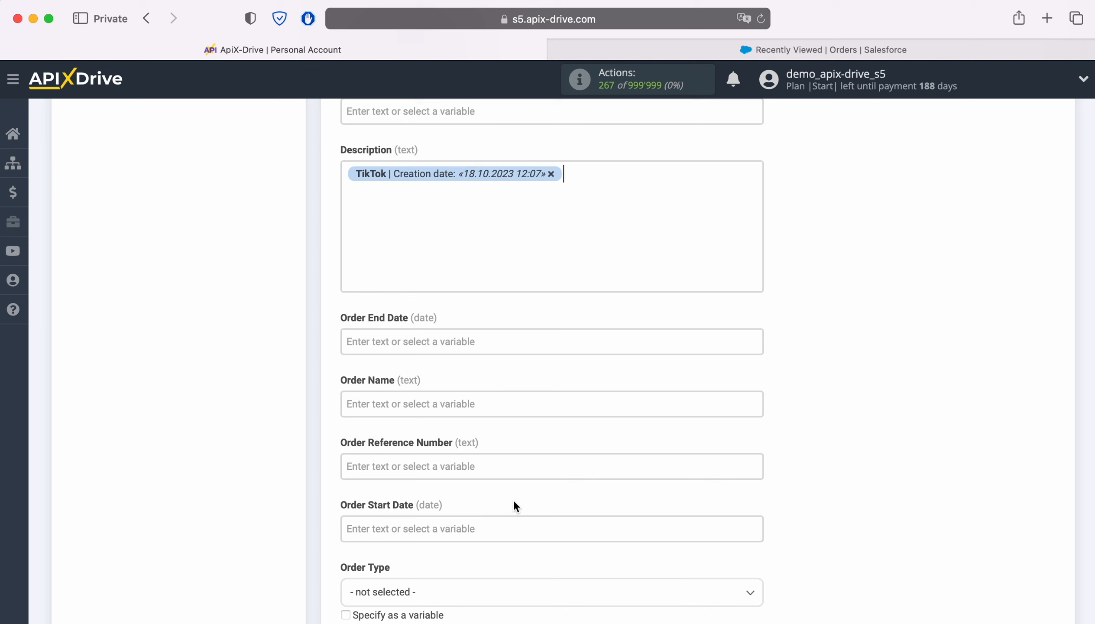
- Add the text "New Lead from Tik-Tok" before the Creation date variable in the Description
click(345, 174)
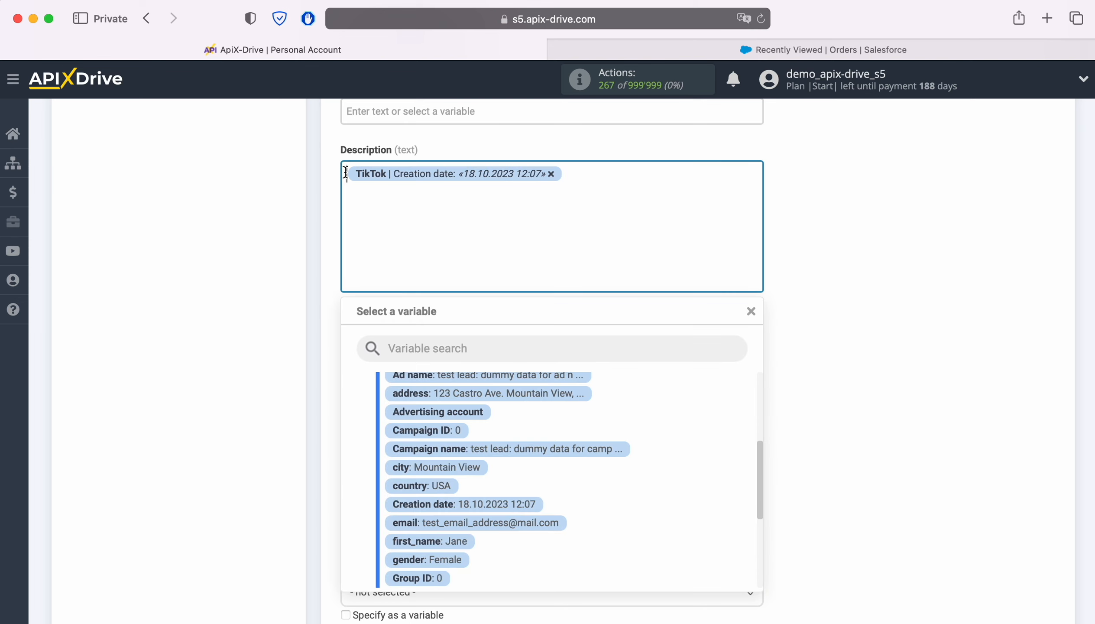
text(New L )
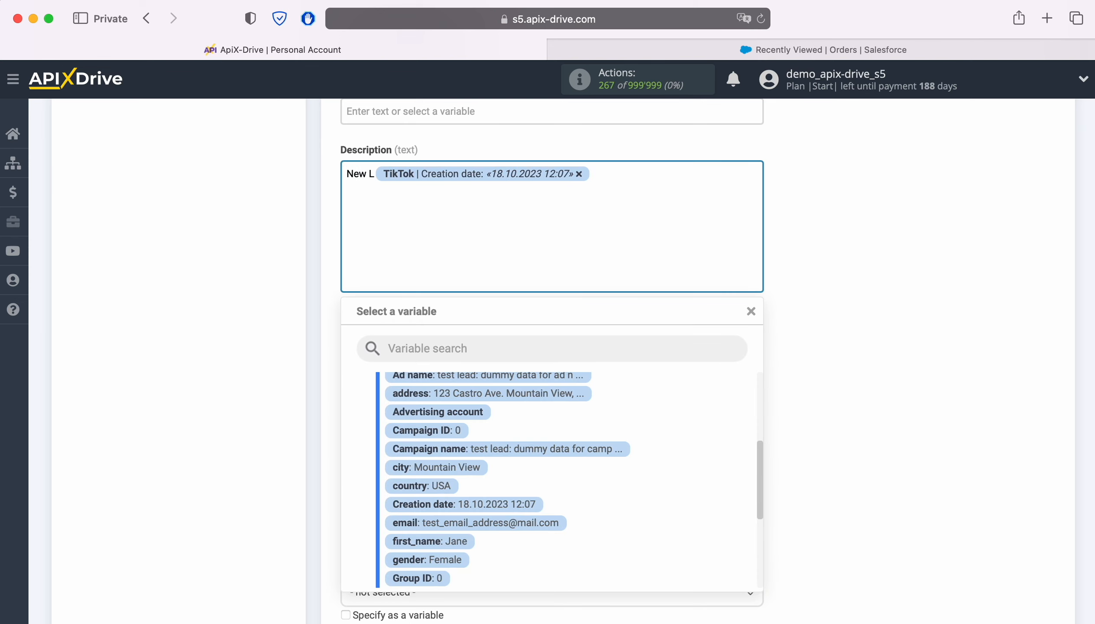
text(ead from T)
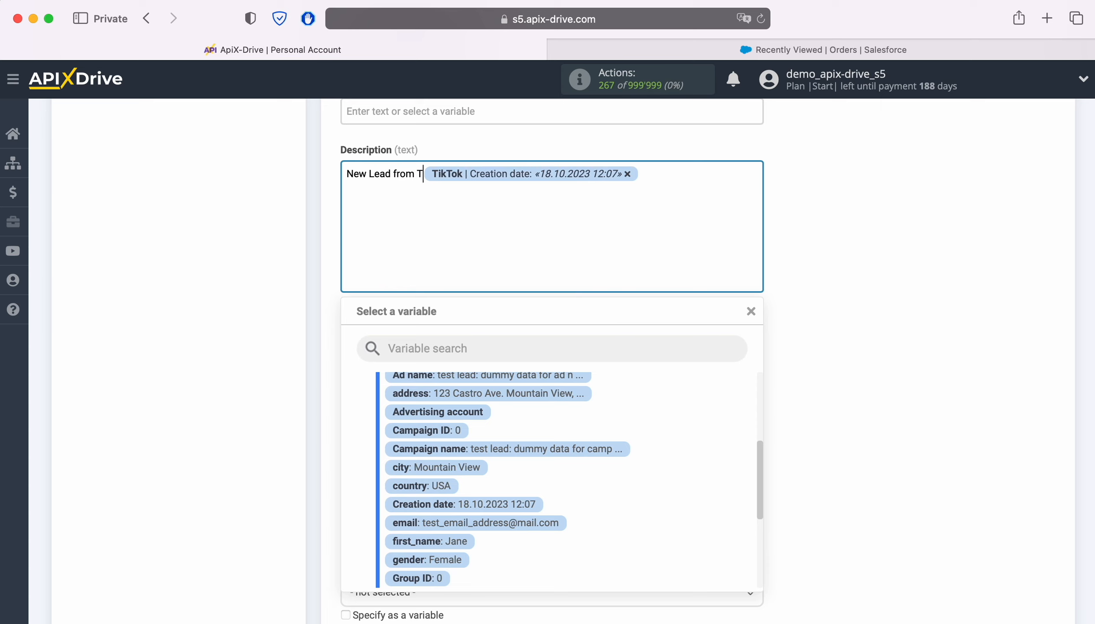
text(ik-Tok)
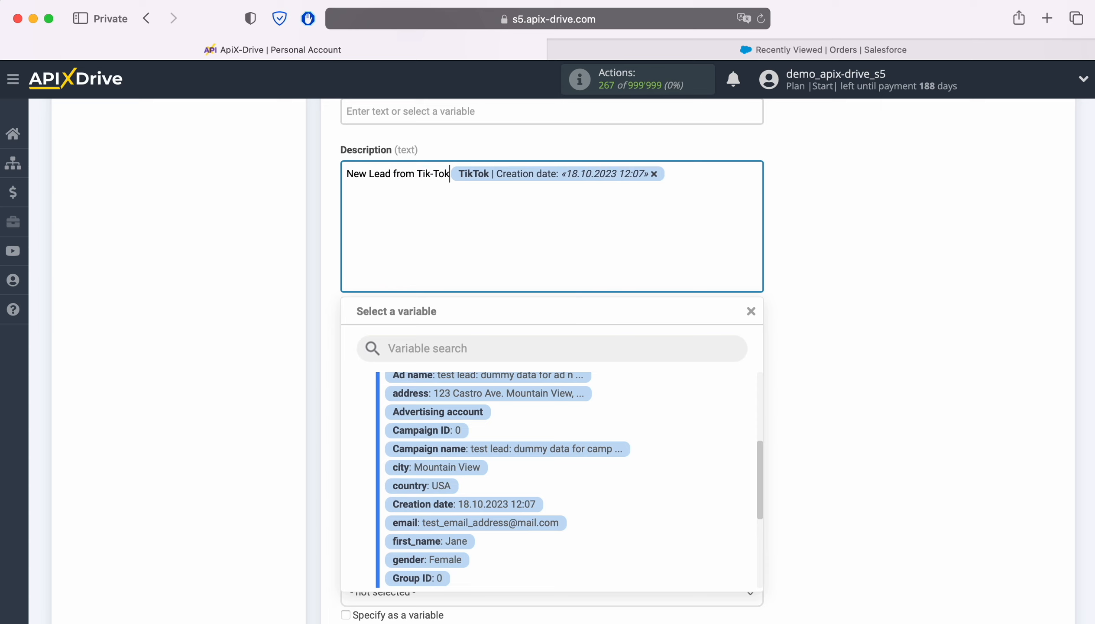
- Add a second Description line reading "Name" followed by the TikTok first_name and last_name variables
click(692, 171)
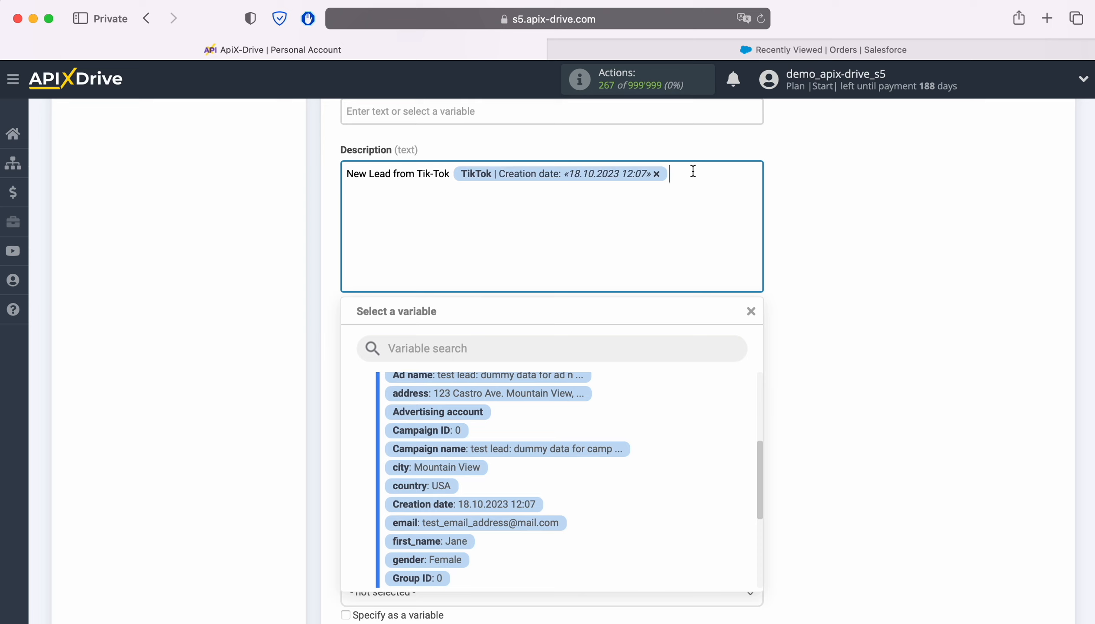
key(Return)
text(Name)
scroll(635, 424, up, 2)
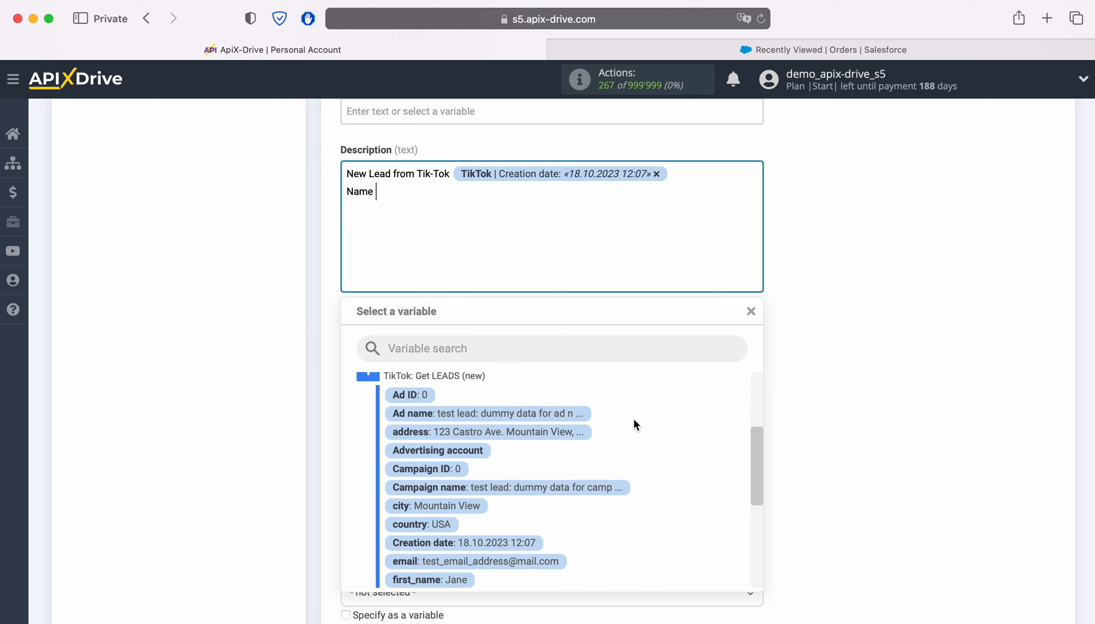
scroll(633, 418, down, 4)
click(443, 420)
click(519, 243)
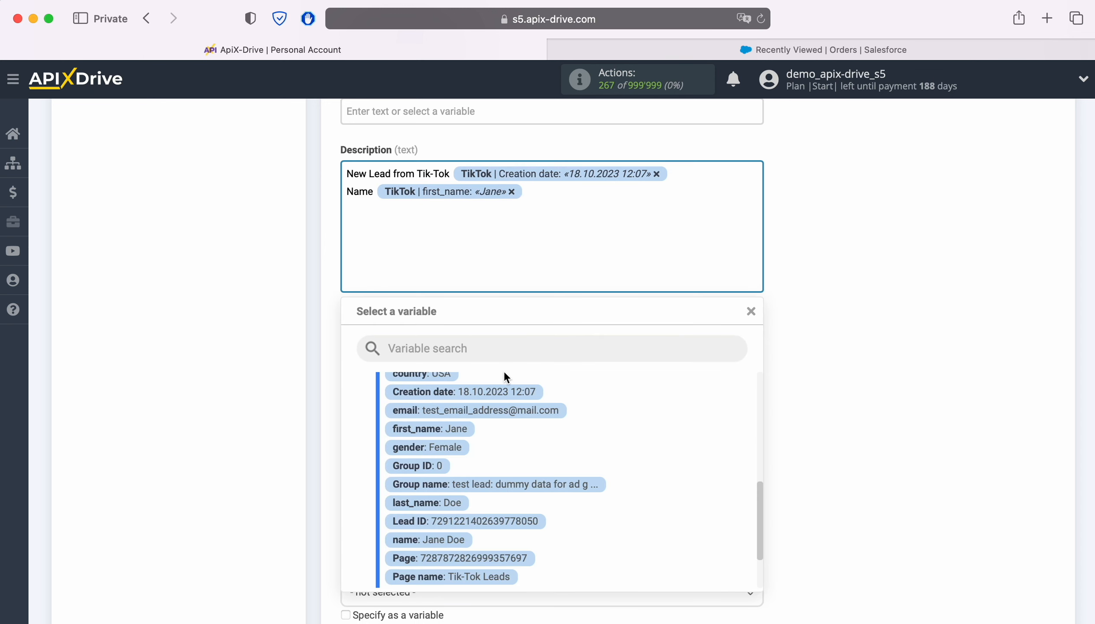
click(455, 502)
- Add a Description line reading "Email" followed by the TikTok email variable
text(mail)
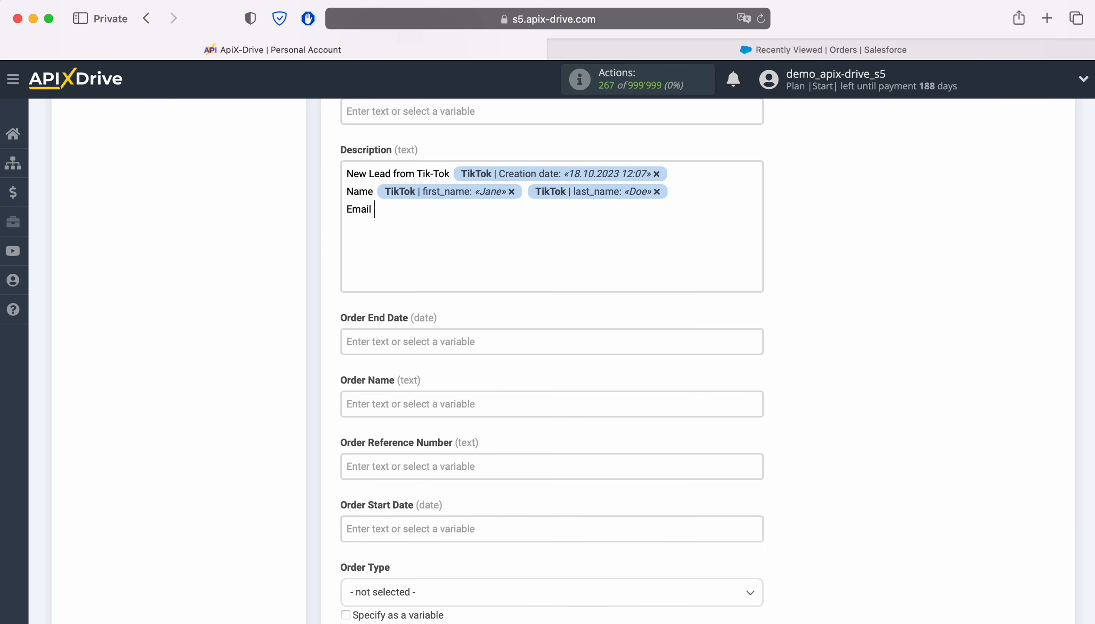
click(472, 233)
scroll(643, 458, down, 5)
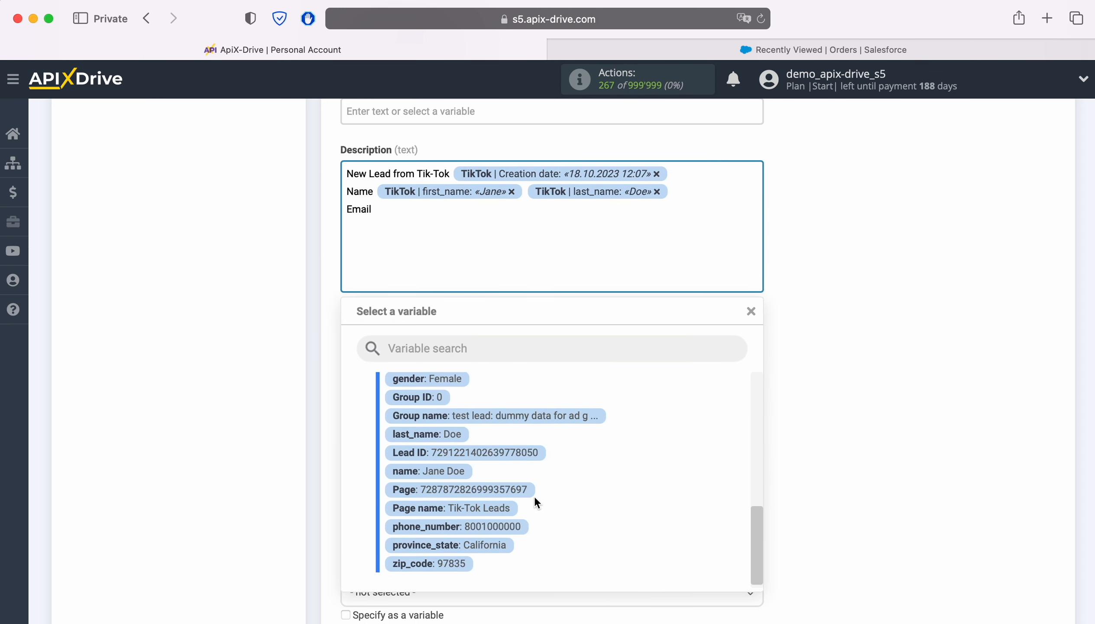
scroll(528, 464, up, 2)
click(515, 418)
- Add a Description line reading "Phone" followed by the TikTok phone_number variable
text(Phone)
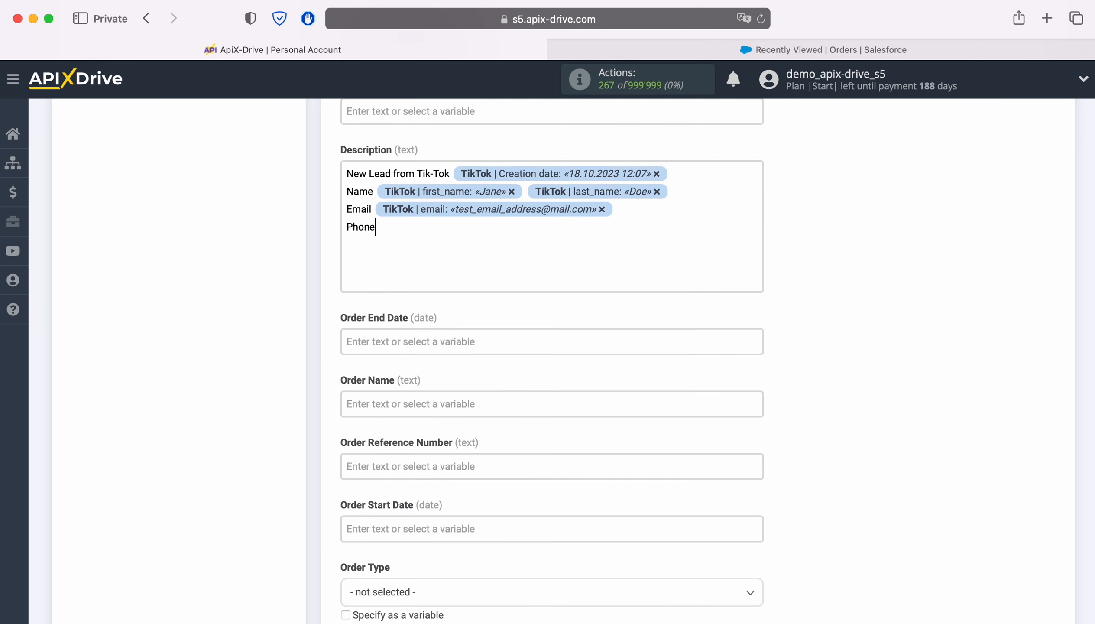
click(431, 231)
scroll(602, 430, down, 3)
click(456, 440)
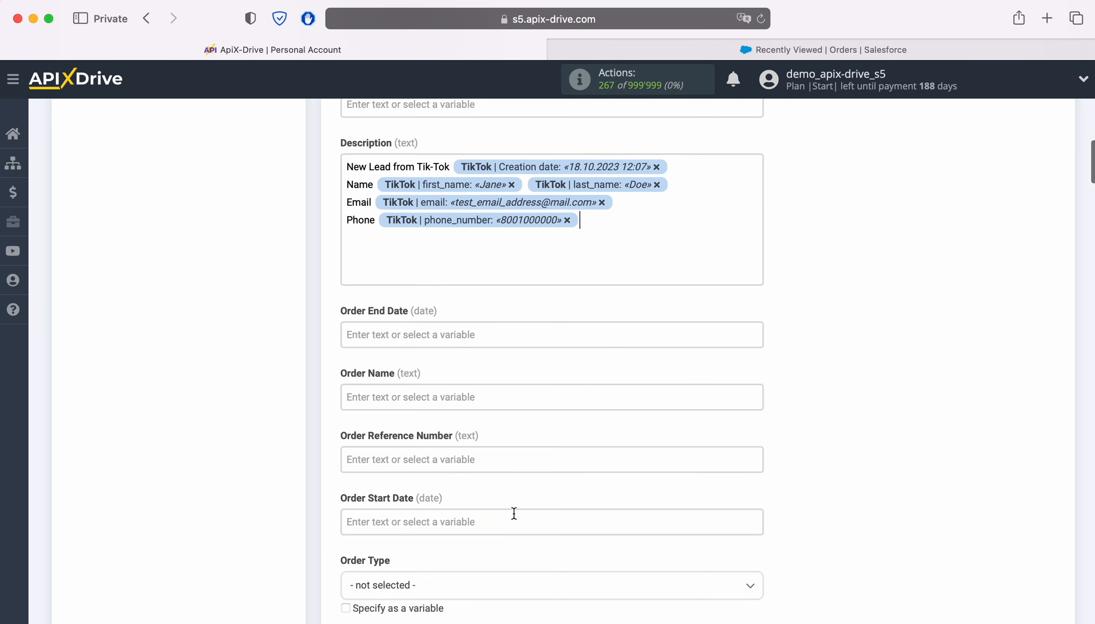
- Map the Company Authorized Date field to the TikTok Creation date variable
scroll(522, 503, up, 5)
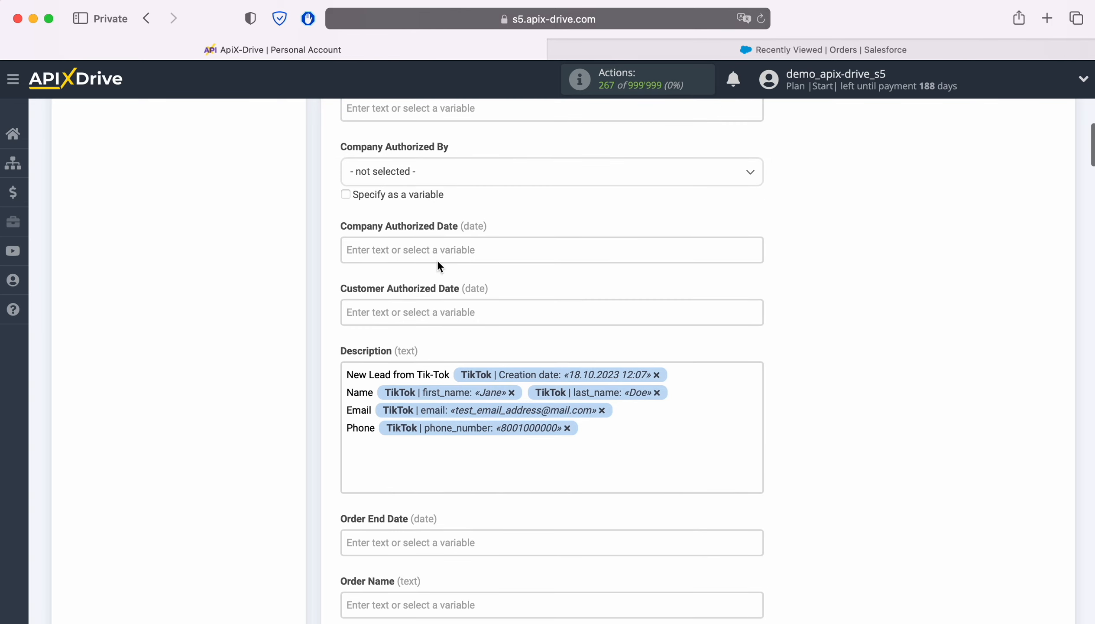
click(436, 253)
scroll(436, 261, down, 2)
scroll(621, 396, down, 5)
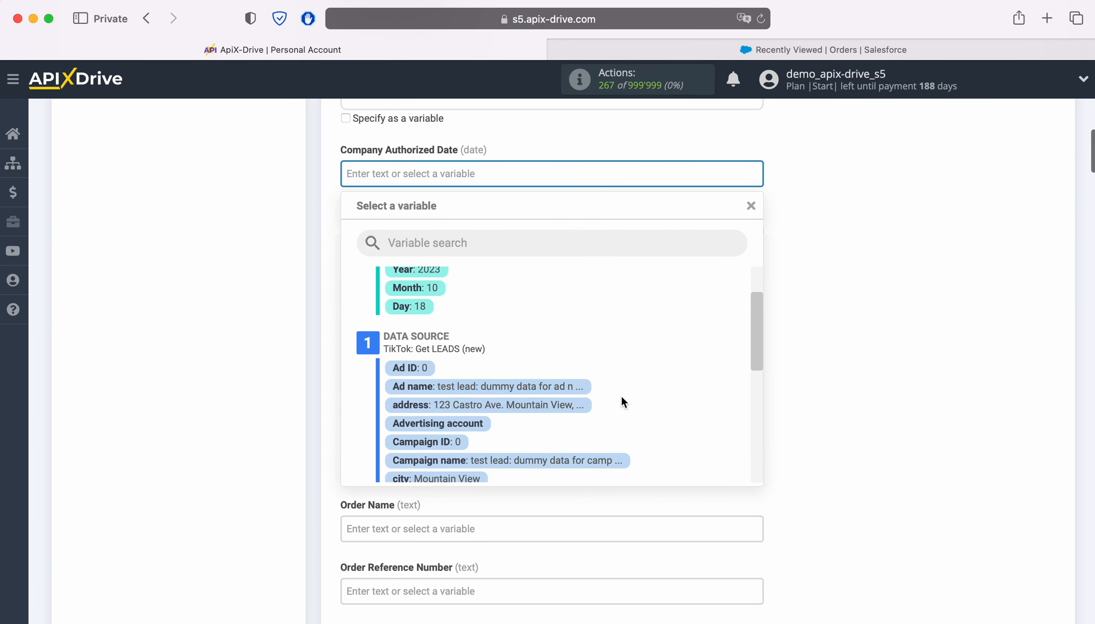
scroll(621, 395, down, 1)
click(496, 433)
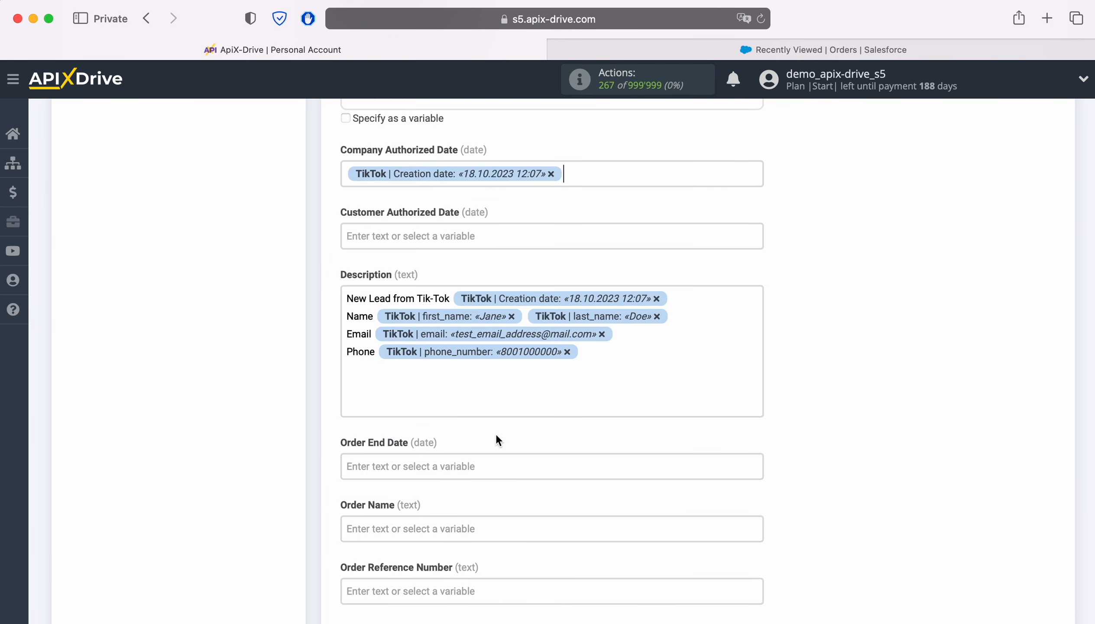
- Map the Order End Date field to the Date variable from the system data
scroll(854, 383, down, 3)
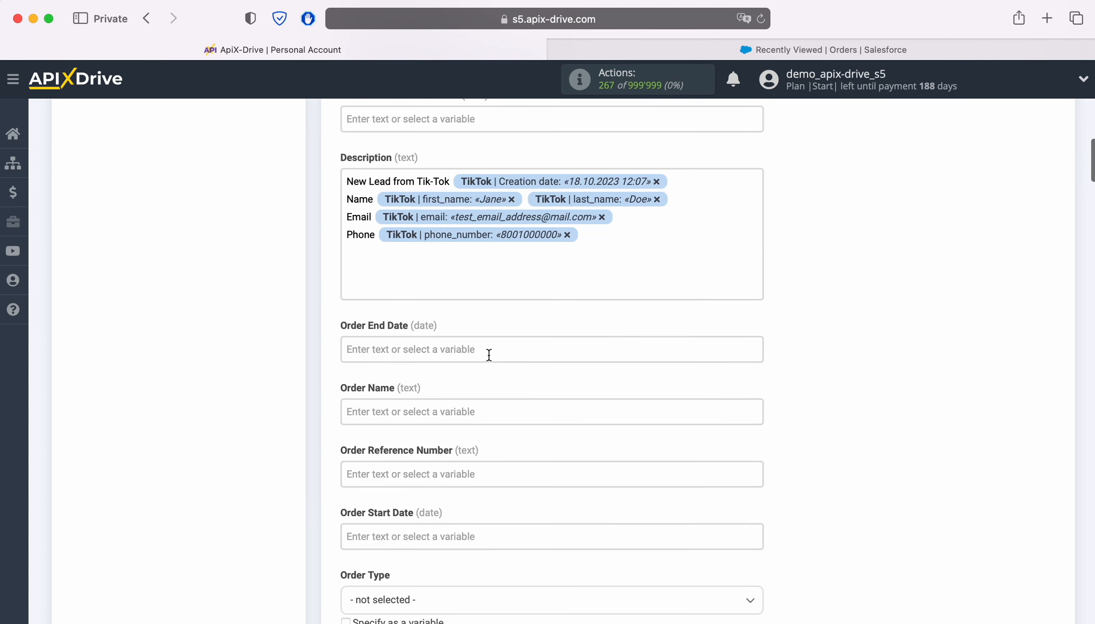
click(487, 351)
scroll(588, 387, down, 4)
scroll(629, 386, down, 2)
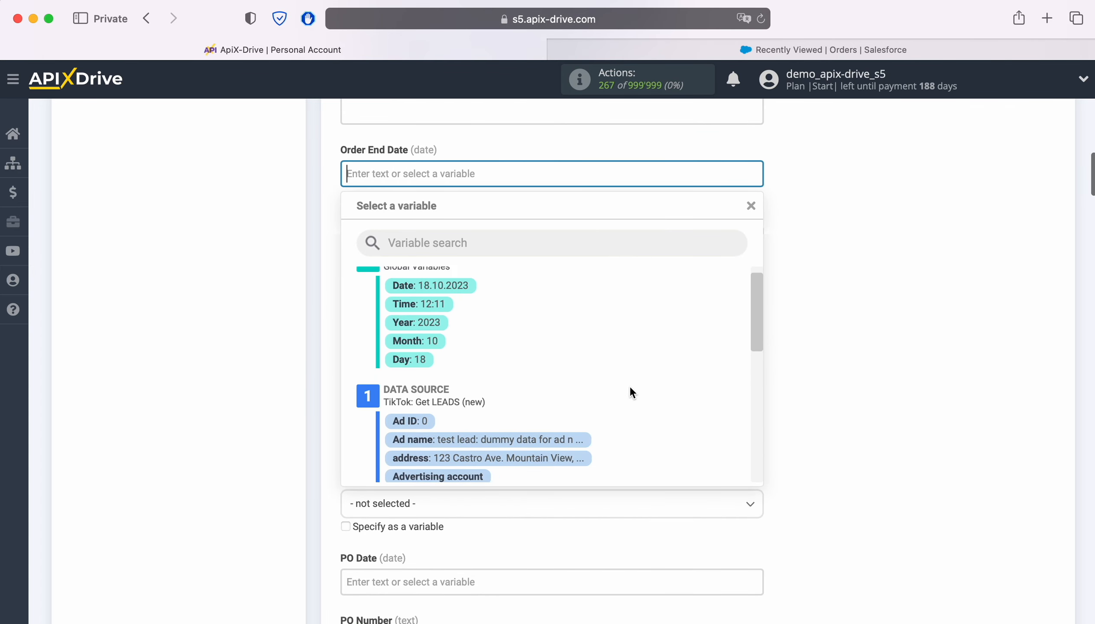
scroll(630, 385, up, 3)
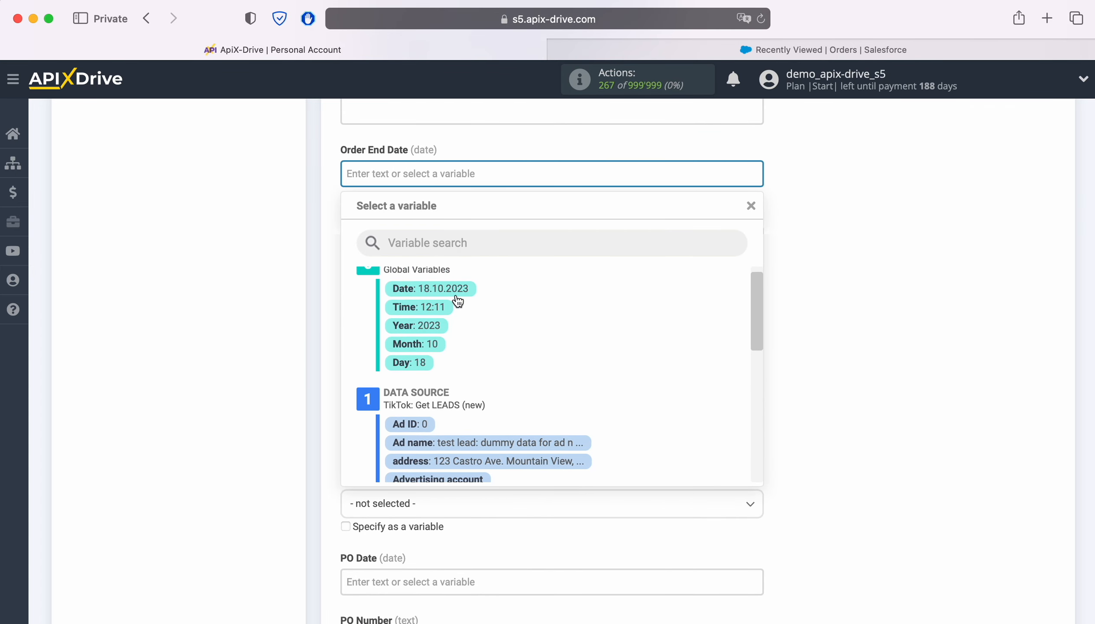
click(448, 286)
- Set the Order Name to "New Lead from Tik-Tok" followed by the TikTok first_name and last_name variables
click(403, 237)
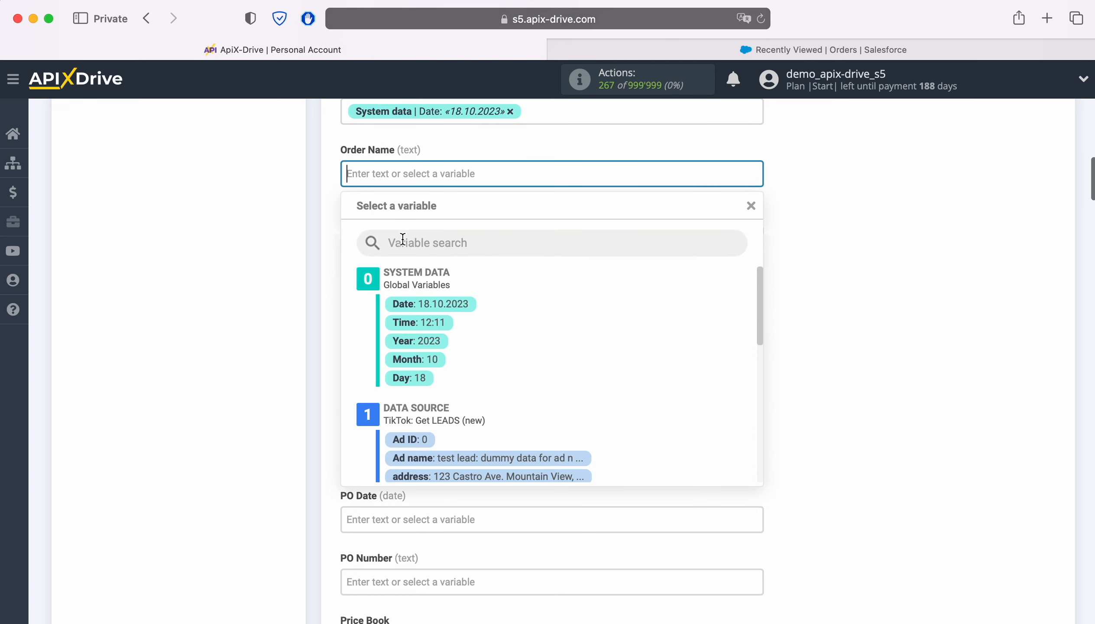
text(New Lead from Ti)
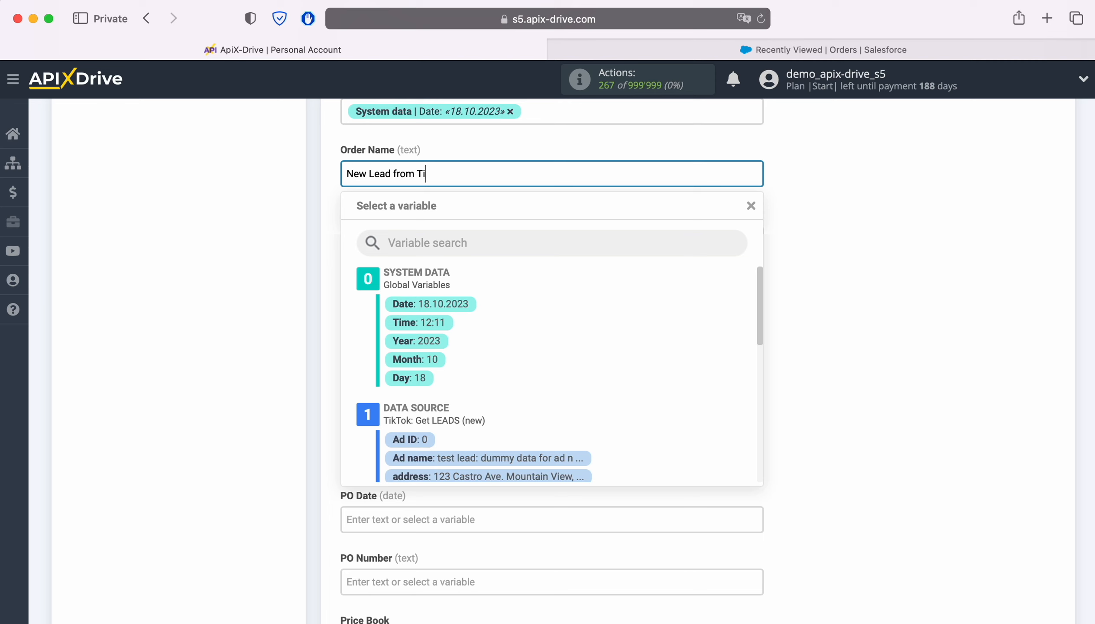
text(k-Tok)
scroll(574, 400, down, 5)
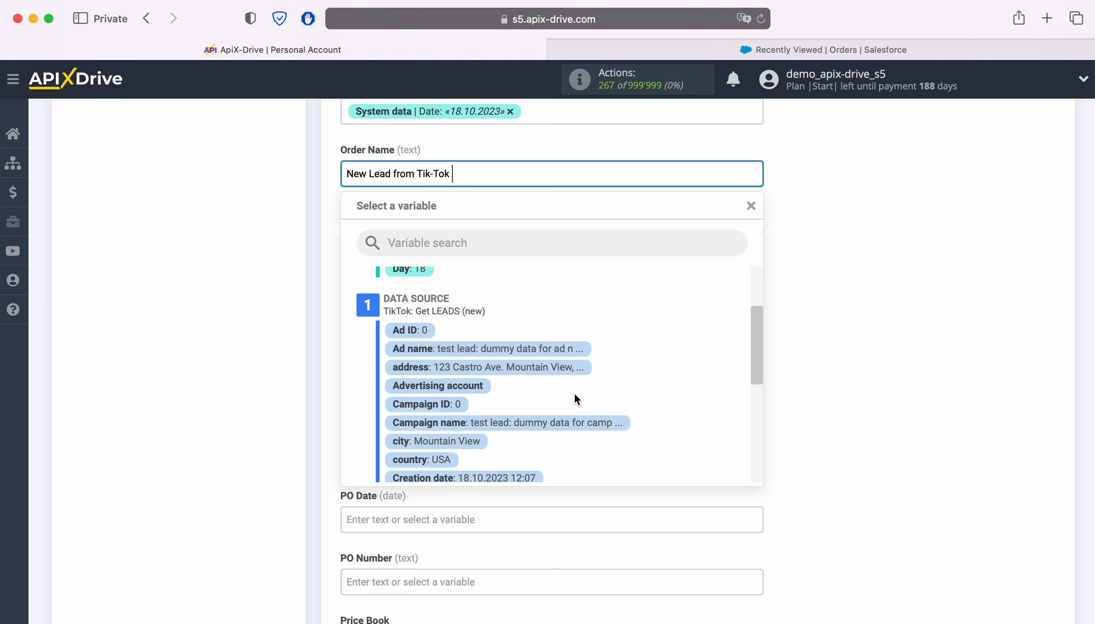
scroll(574, 394, down, 2)
click(450, 393)
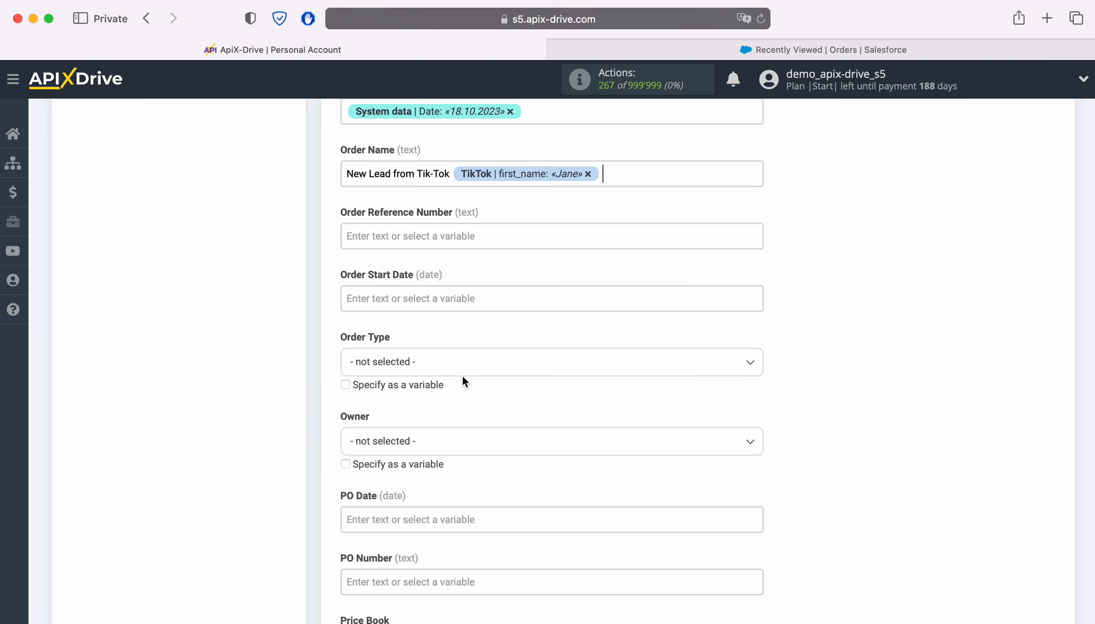
click(645, 177)
scroll(587, 384, down, 2)
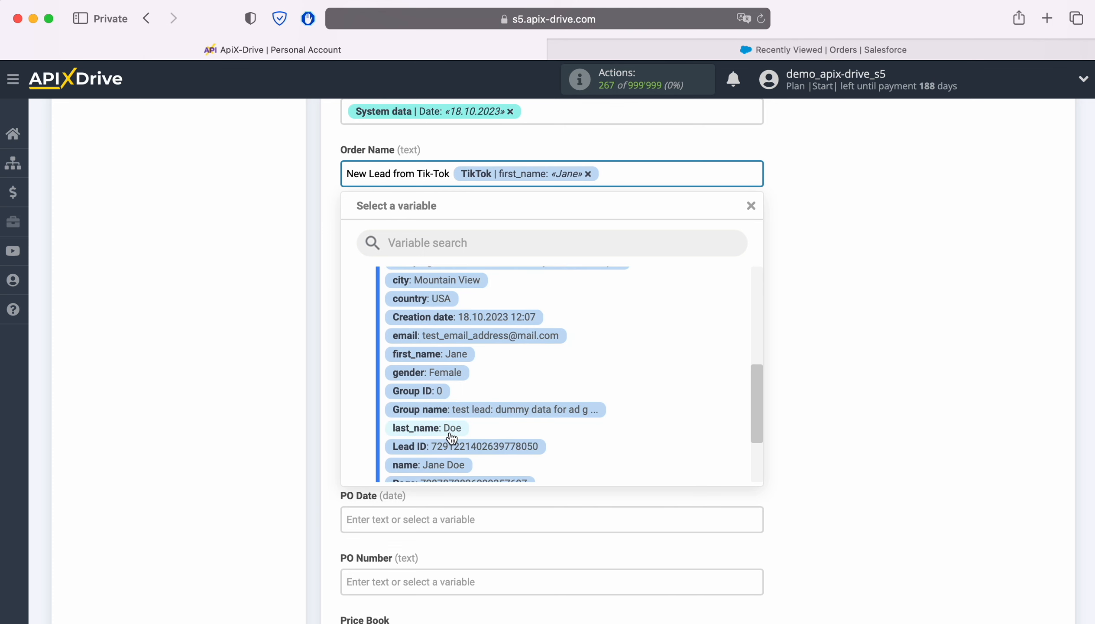
click(464, 426)
- Map the Order Start Date field to the Date variable from the system data
scroll(672, 376, down, 3)
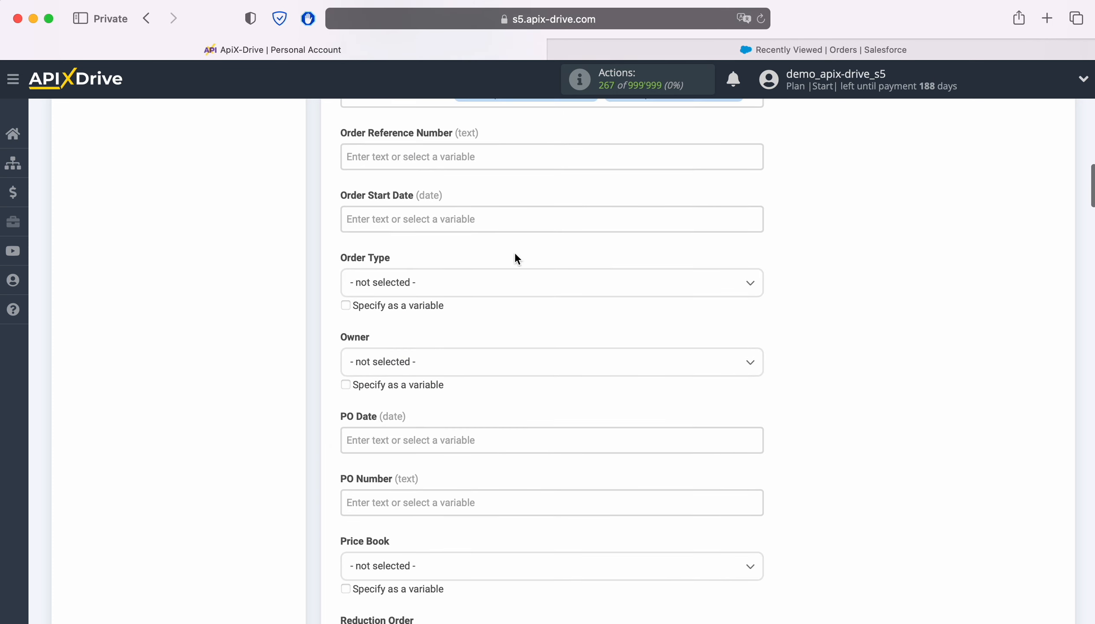
click(487, 218)
click(452, 304)
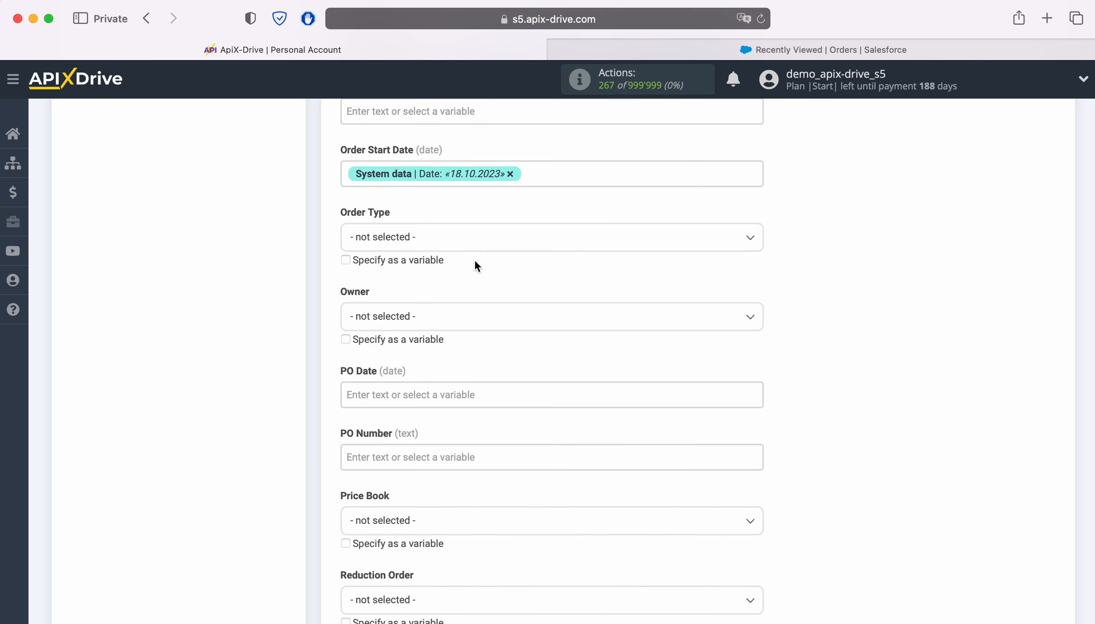
- Set the order's Price Book to Fixed Price
scroll(459, 387, down, 5)
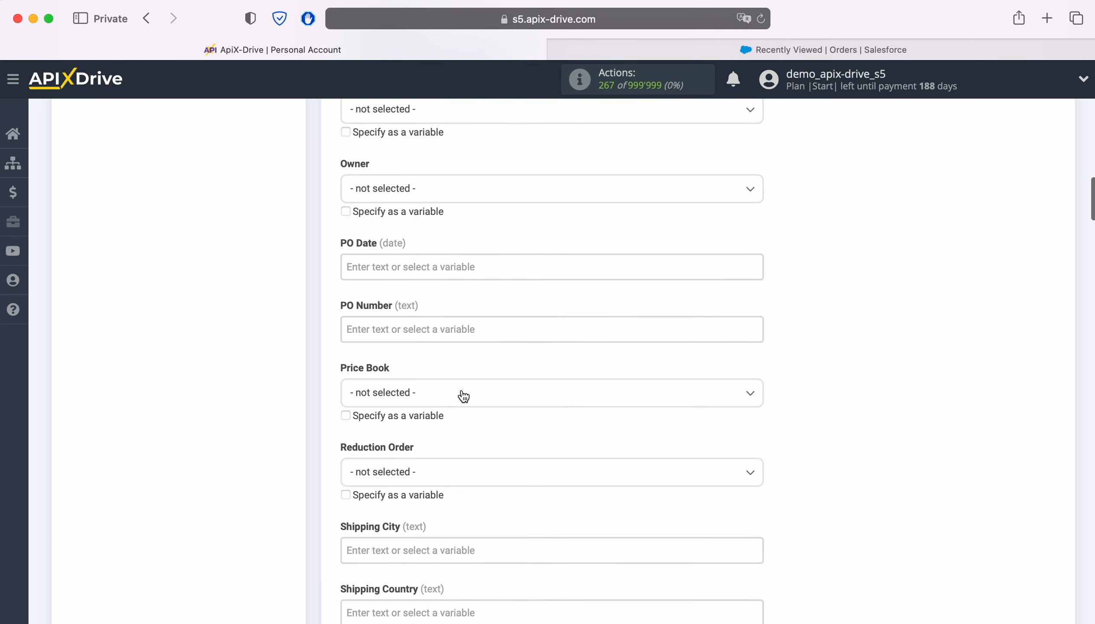
click(457, 317)
click(386, 386)
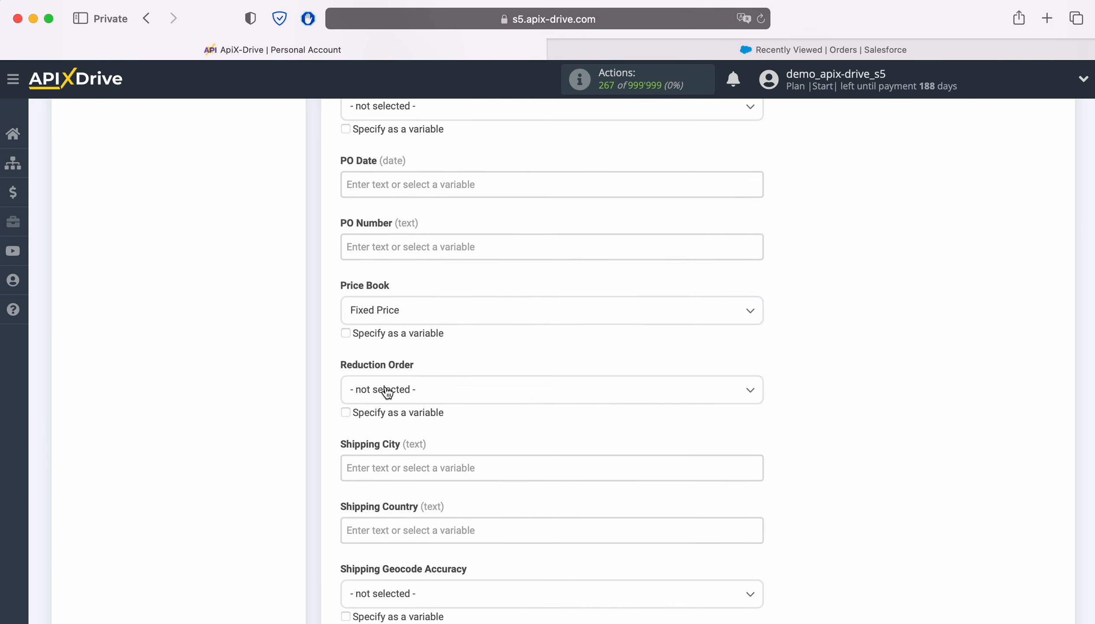
- Set the order's Status to Draft
scroll(591, 347, down, 5)
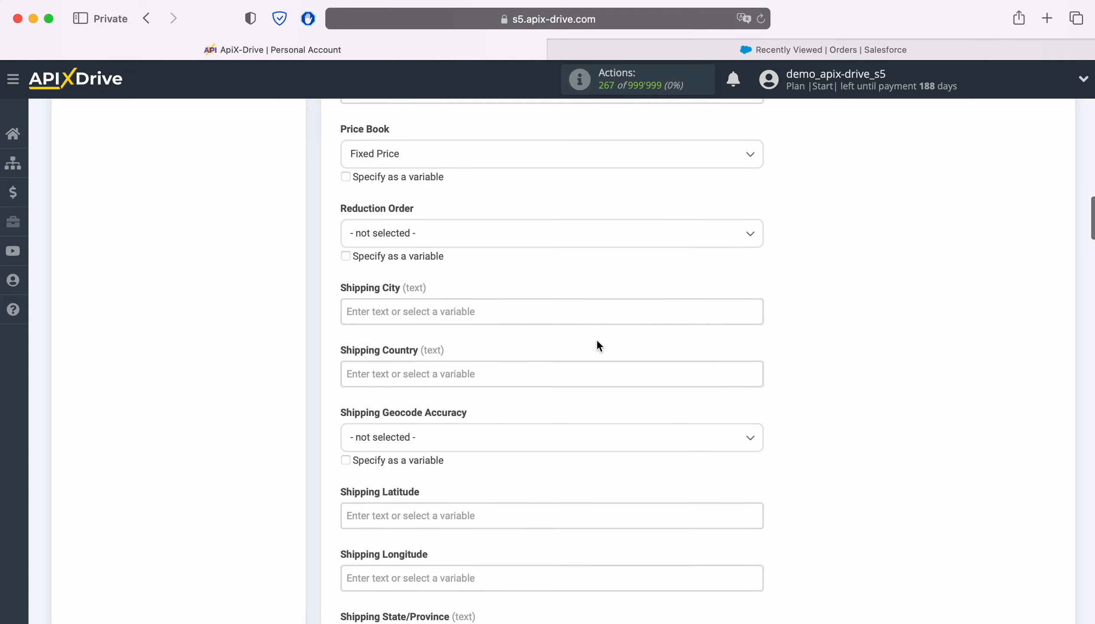
scroll(597, 342, down, 4)
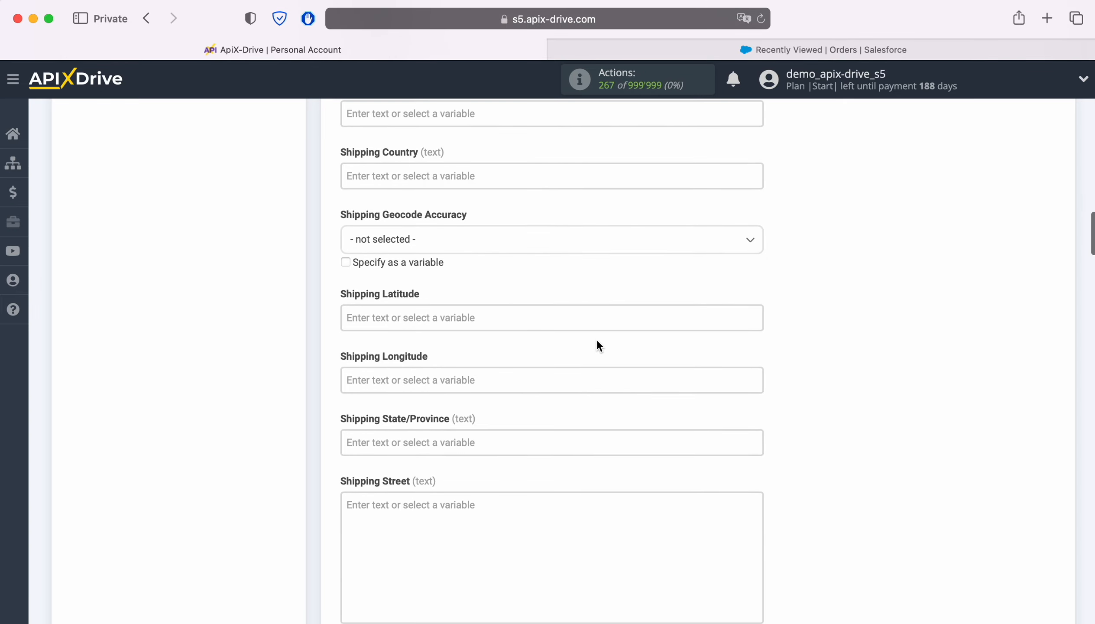
scroll(597, 339, down, 7)
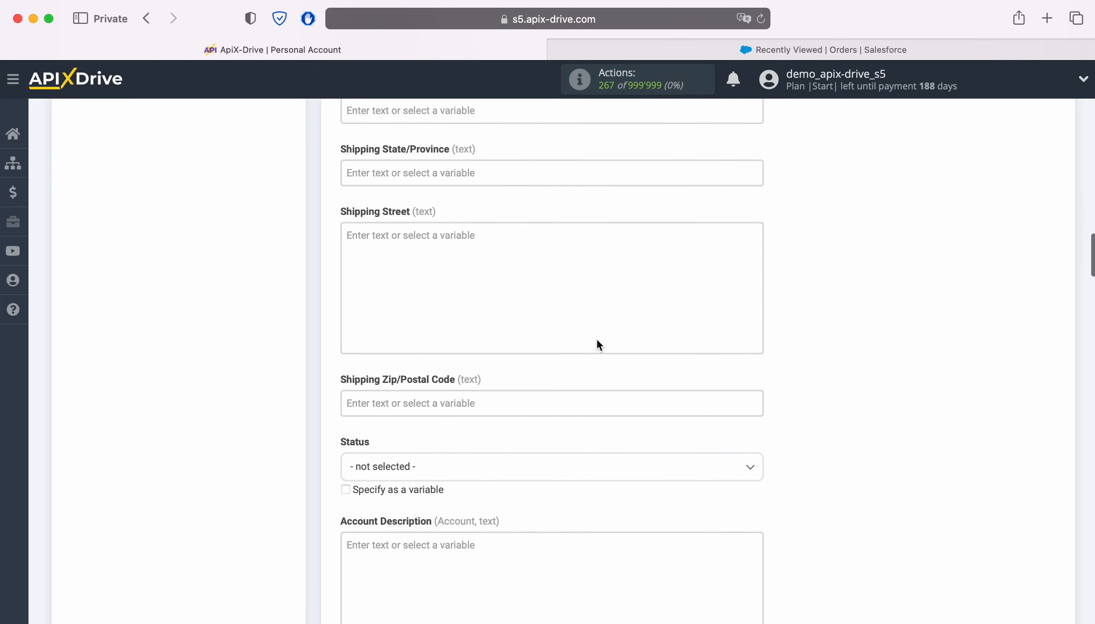
scroll(597, 340, down, 4)
click(517, 329)
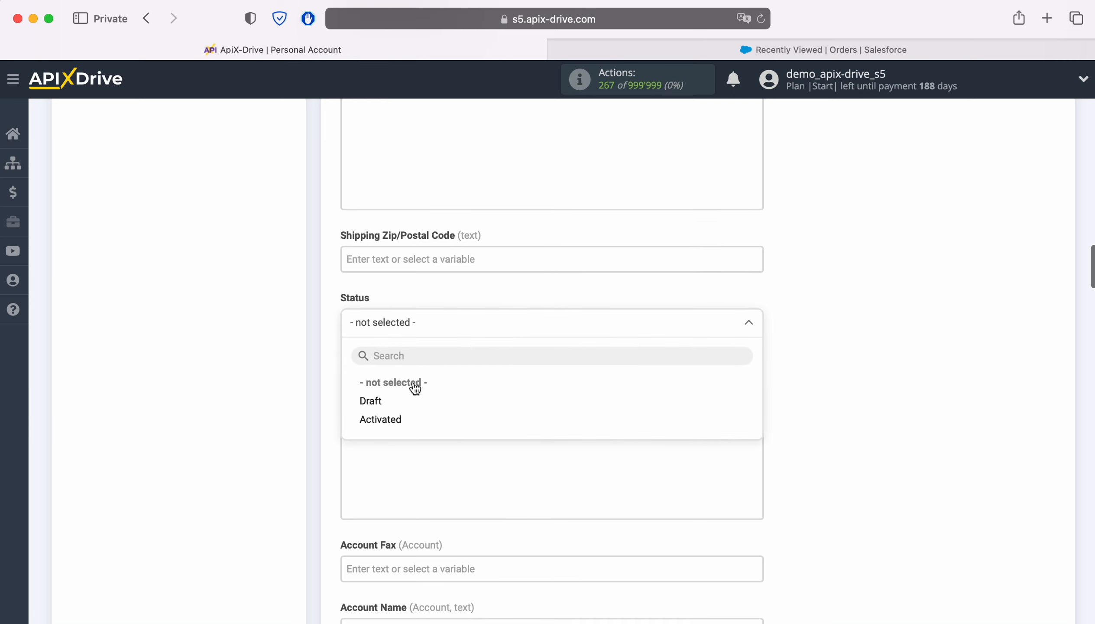
click(371, 399)
- Map the Account Name field to the TikTok first_name variable followed by the last_name variable
scroll(606, 349, down, 4)
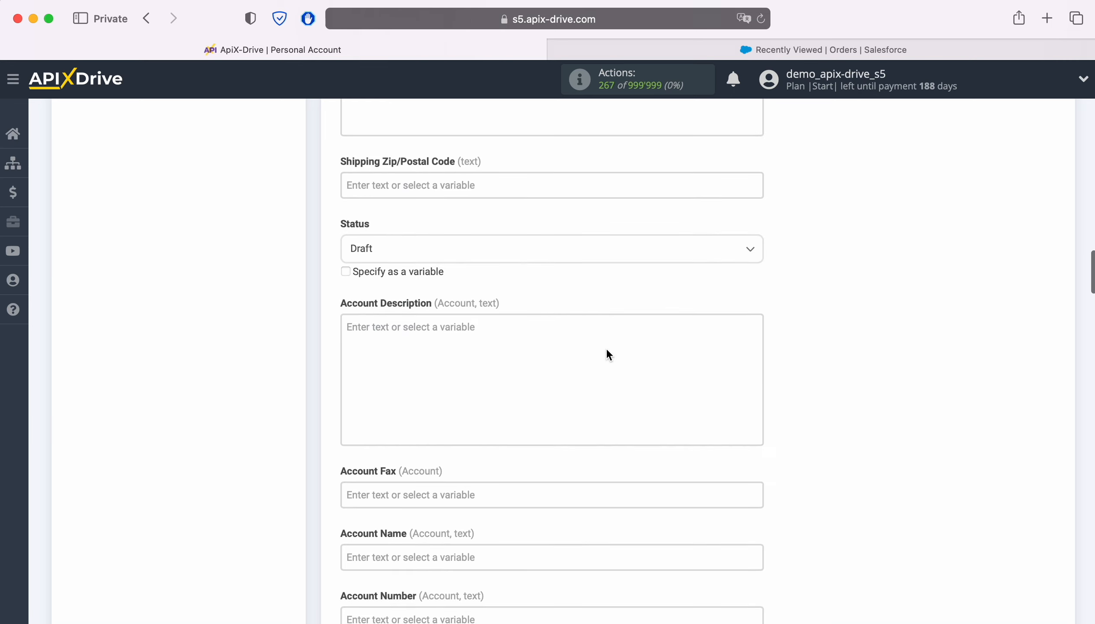
scroll(607, 349, down, 2)
scroll(607, 350, down, 4)
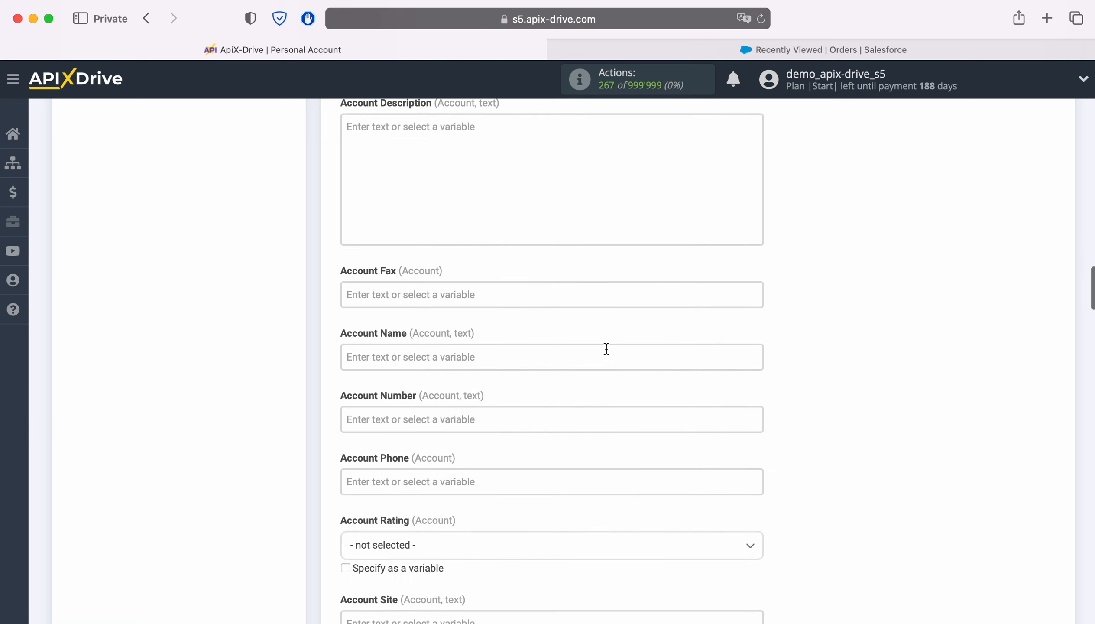
click(420, 257)
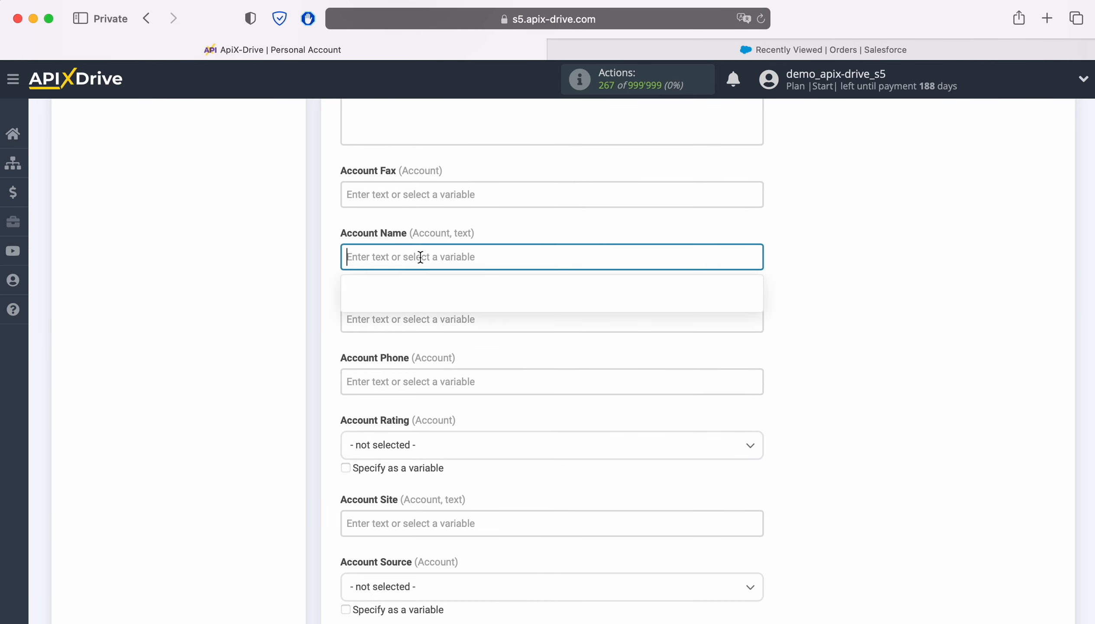
scroll(609, 361, down, 3)
scroll(609, 363, down, 4)
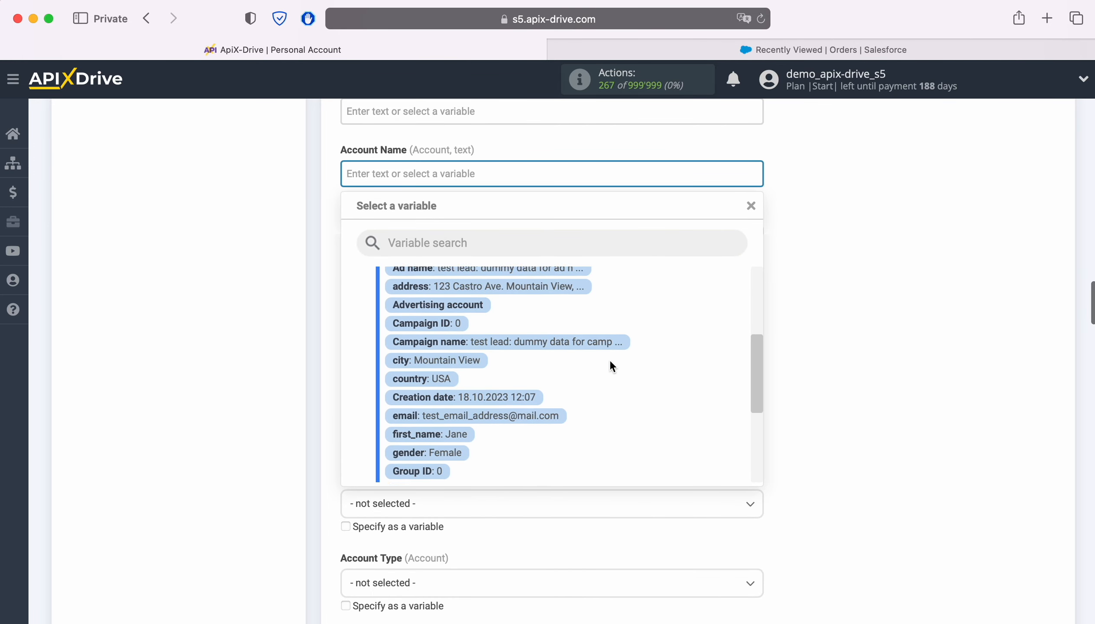
click(451, 404)
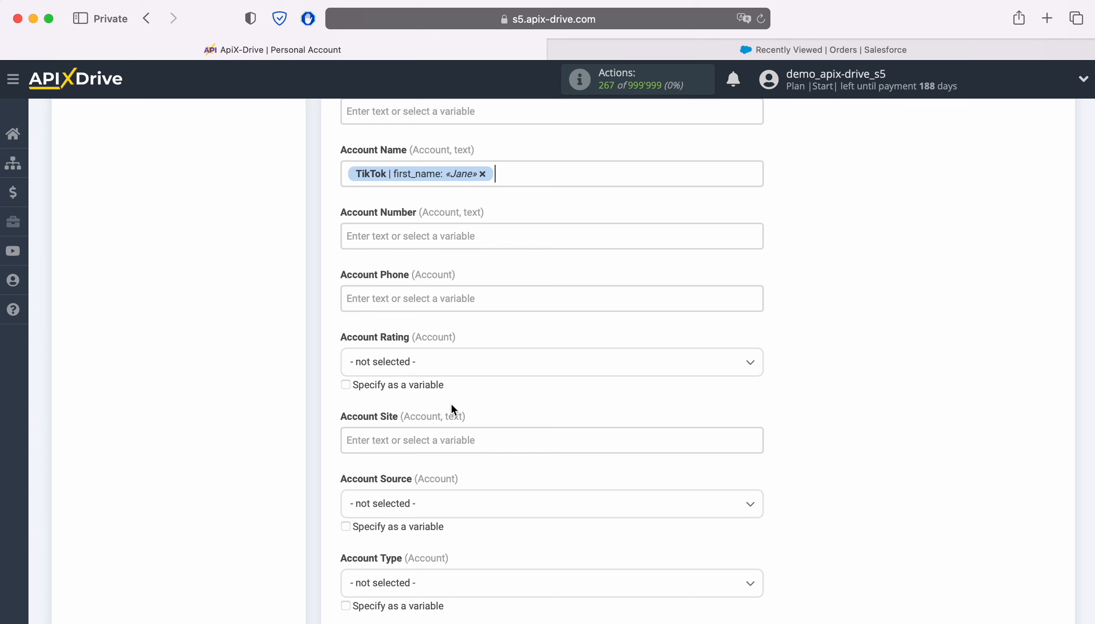
click(518, 183)
scroll(478, 413, down, 2)
click(456, 429)
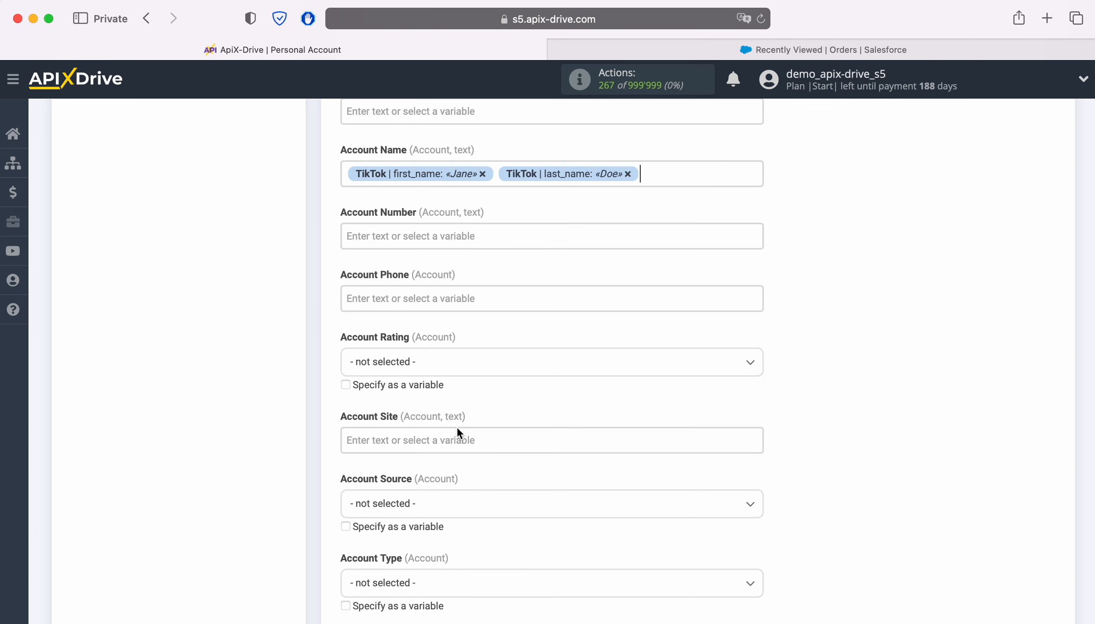
- Set the account's Active field to Yes
scroll(492, 374, down, 2)
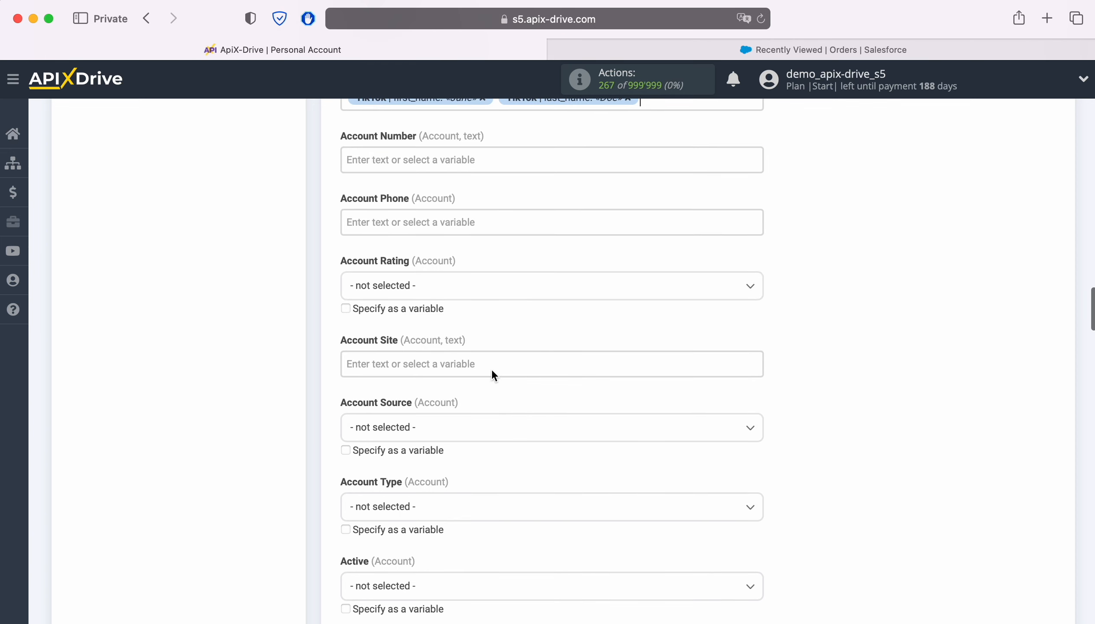
scroll(492, 370, down, 6)
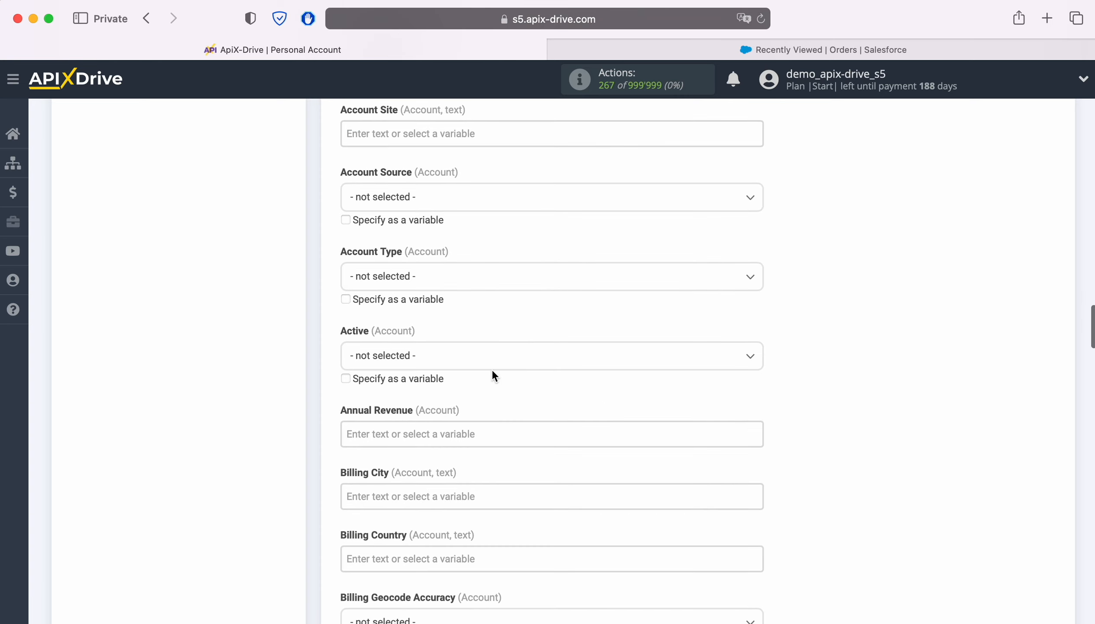
scroll(493, 370, down, 3)
click(453, 259)
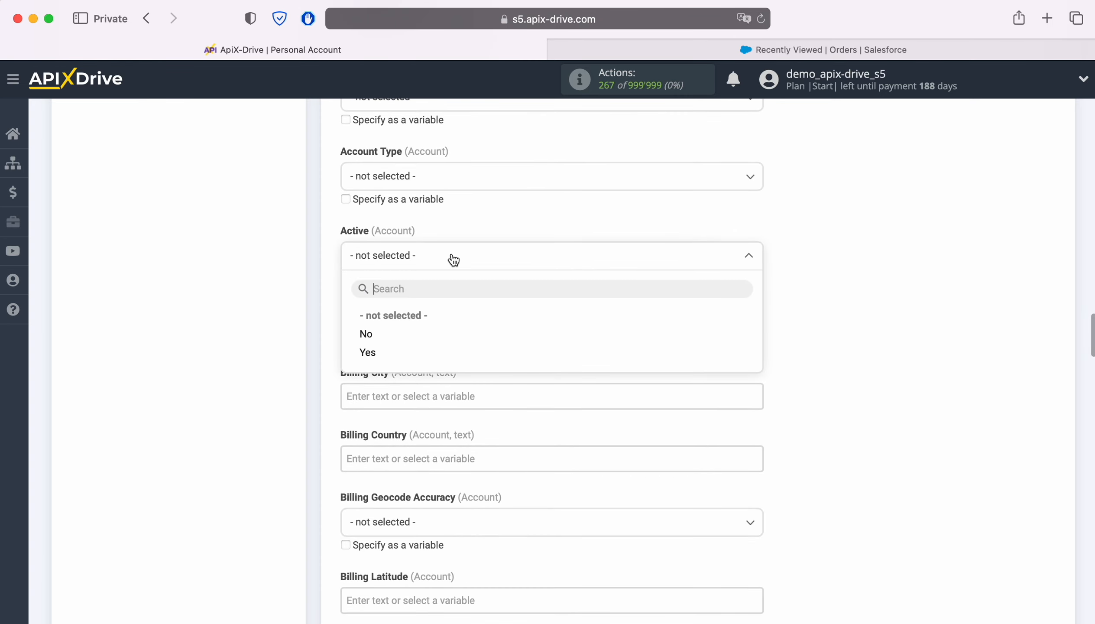
click(373, 350)
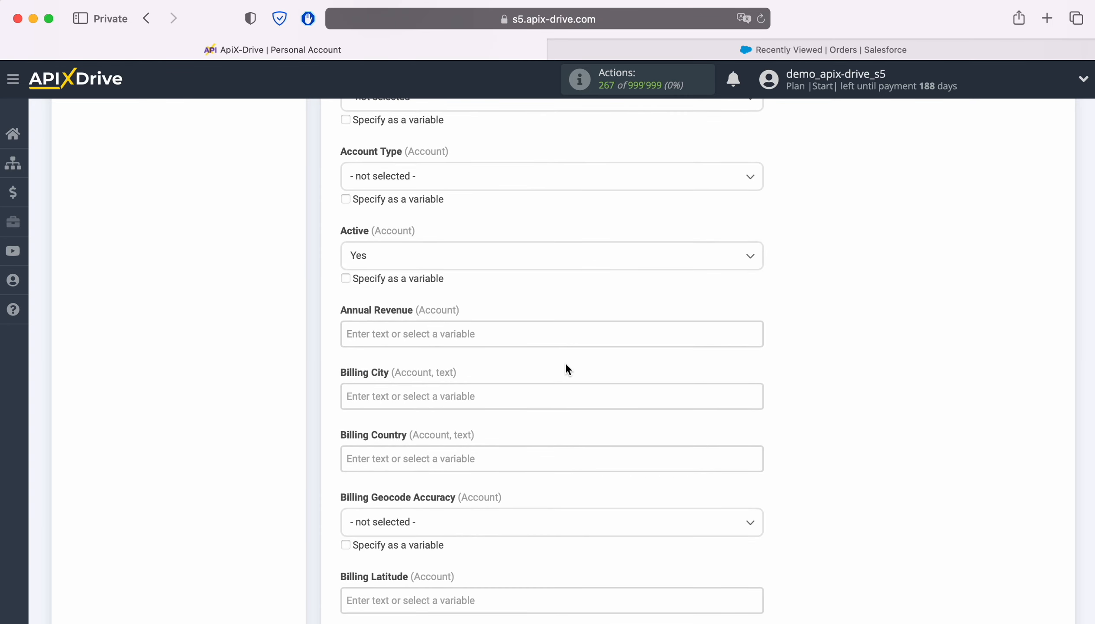
- Set the account's Clean Status to In Sync
scroll(567, 361, down, 5)
scroll(568, 365, down, 9)
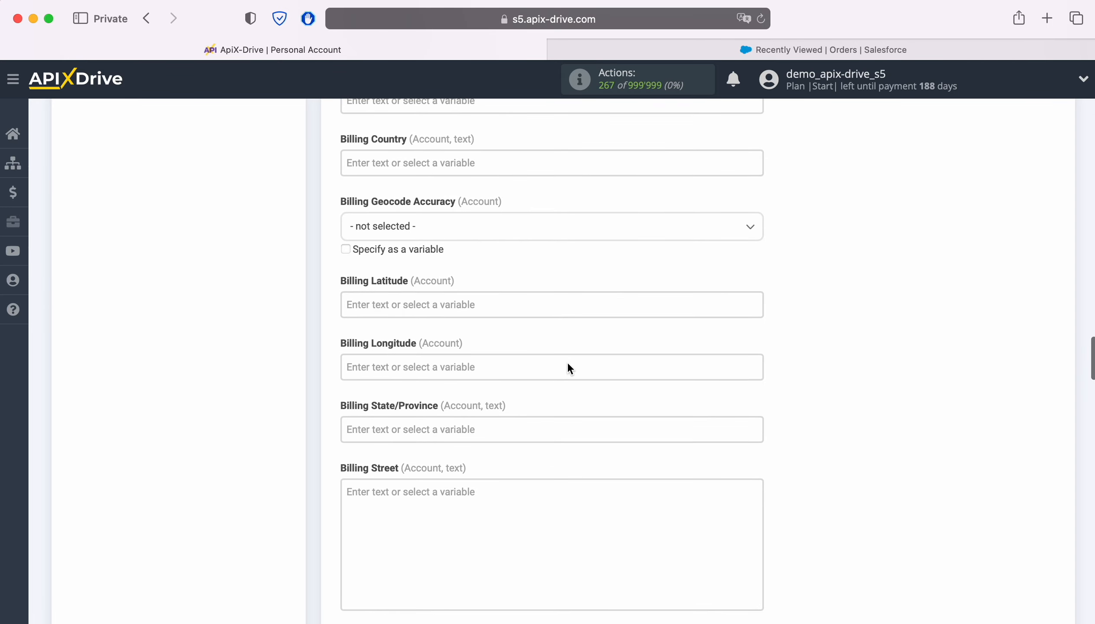
scroll(568, 365, down, 4)
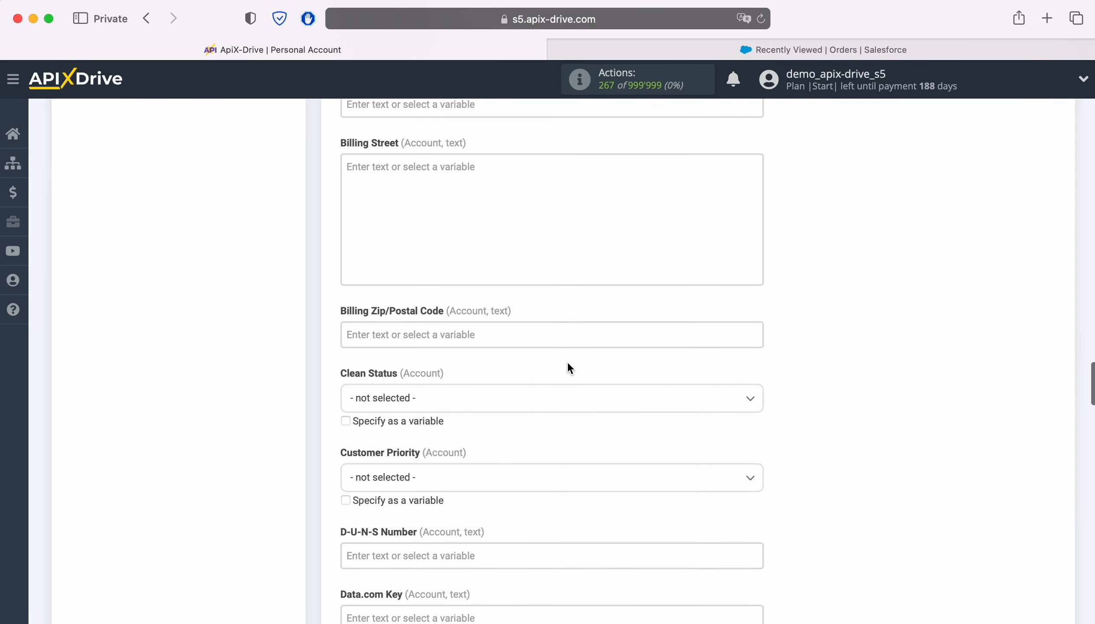
click(485, 317)
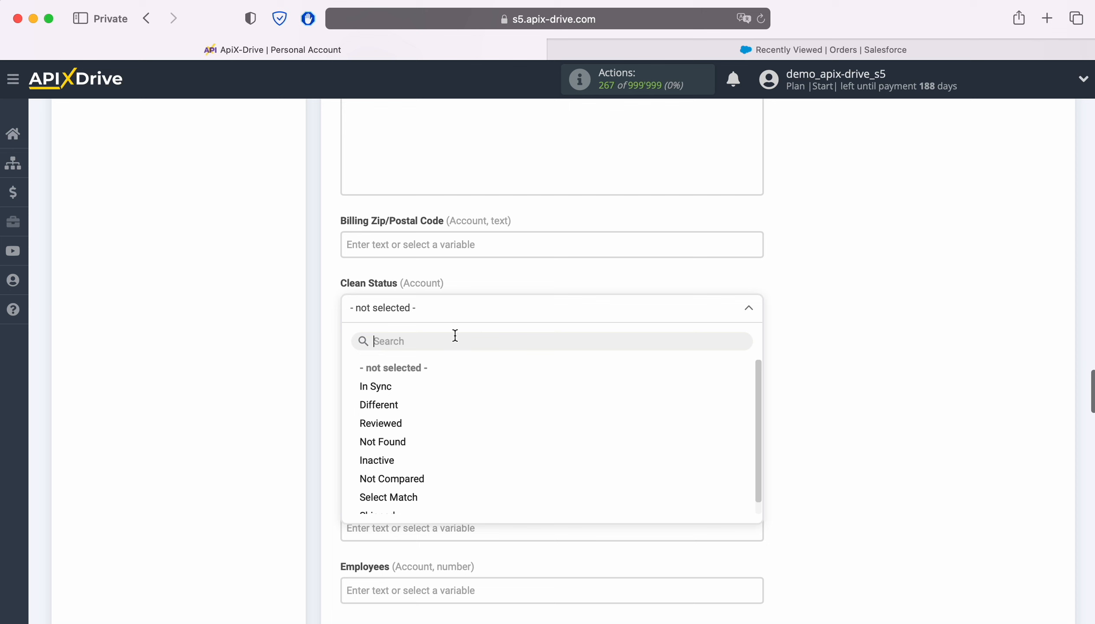
click(376, 387)
- Set the Product Name in the Products section to iPhone 4s
scroll(568, 364, down, 7)
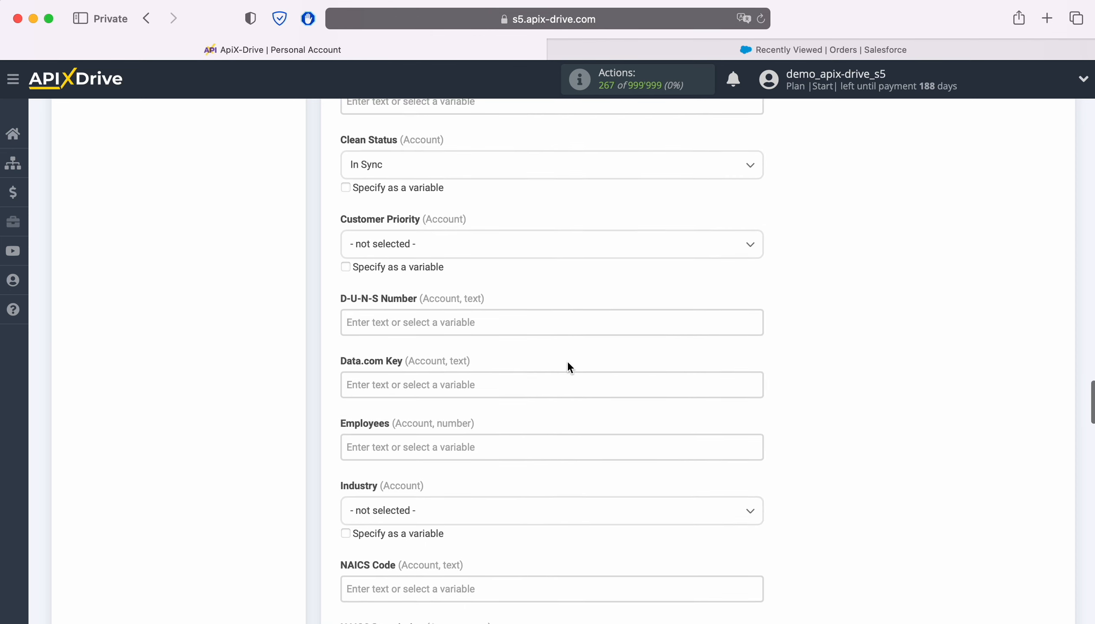
scroll(567, 363, down, 8)
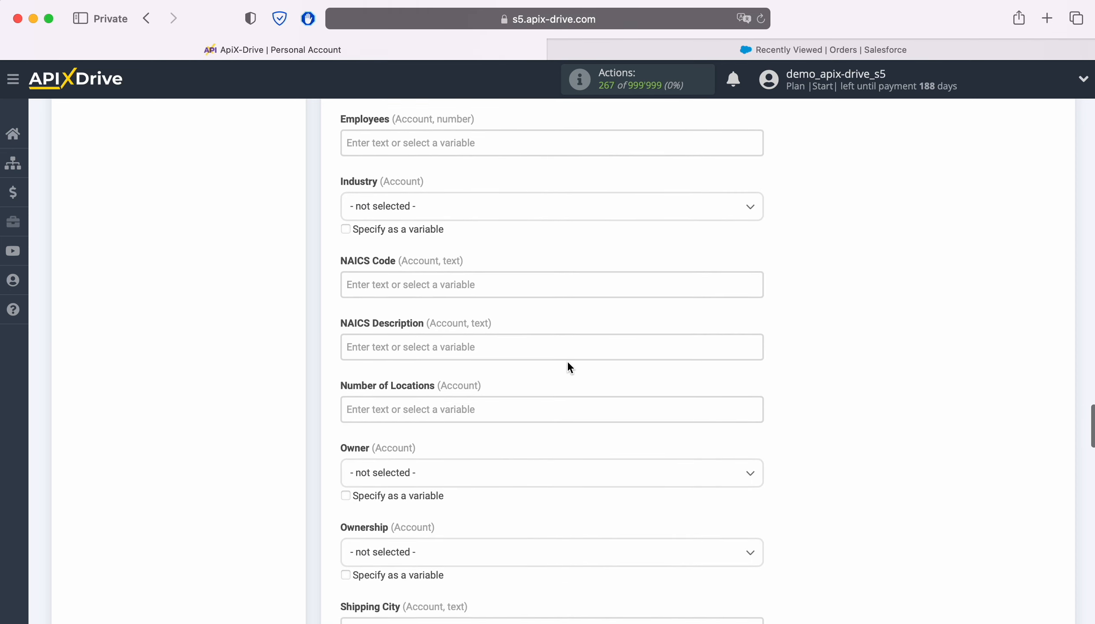
scroll(569, 368, down, 7)
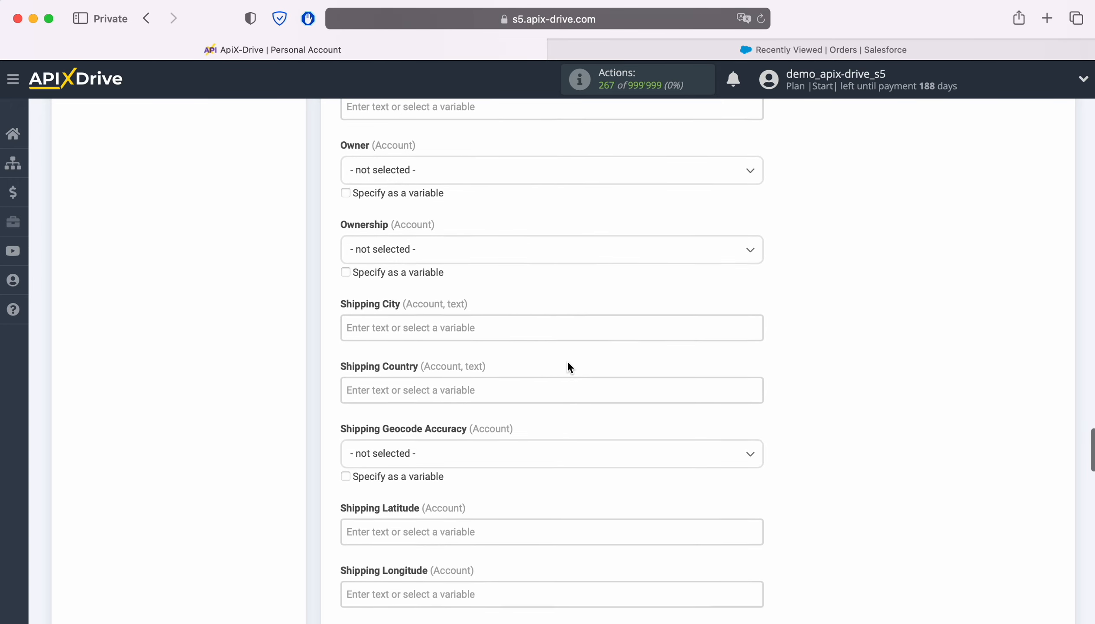
scroll(568, 363, down, 7)
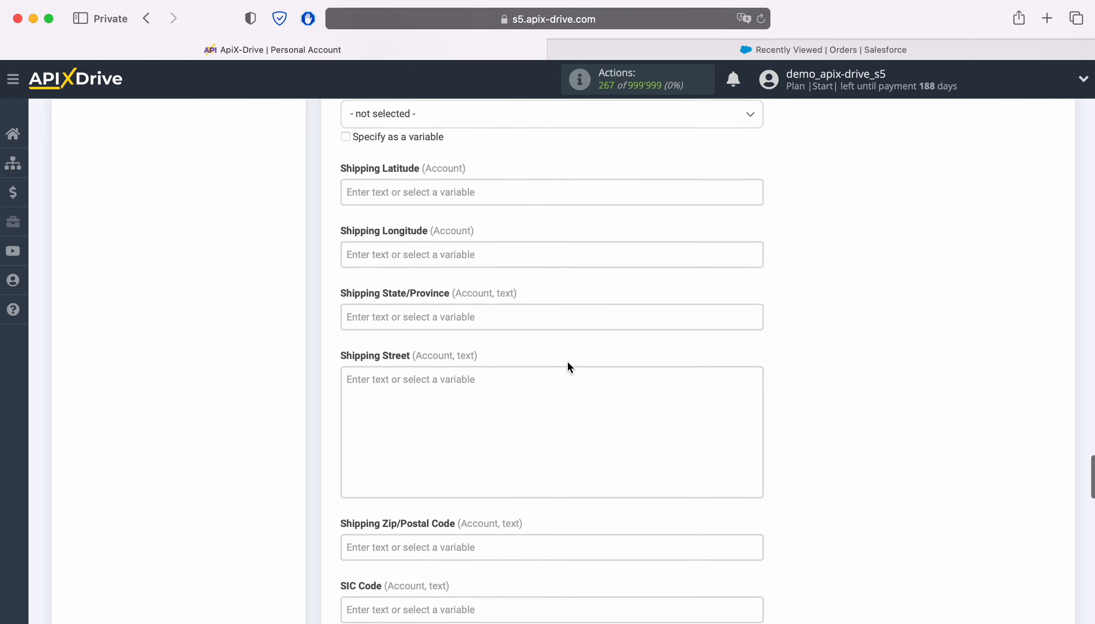
scroll(568, 363, down, 7)
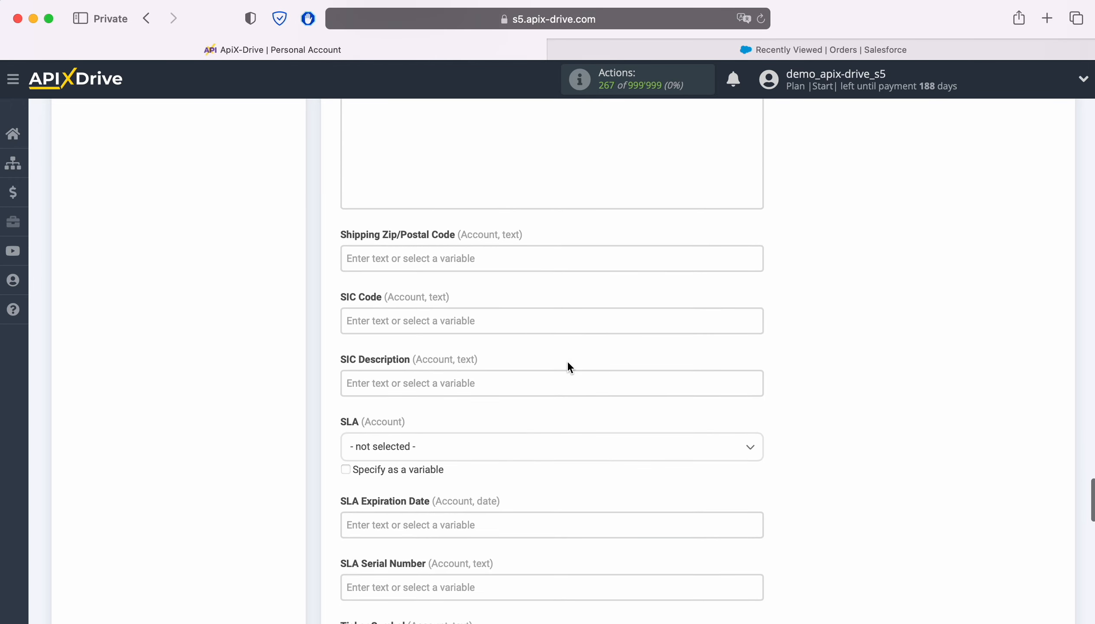
scroll(569, 368, down, 5)
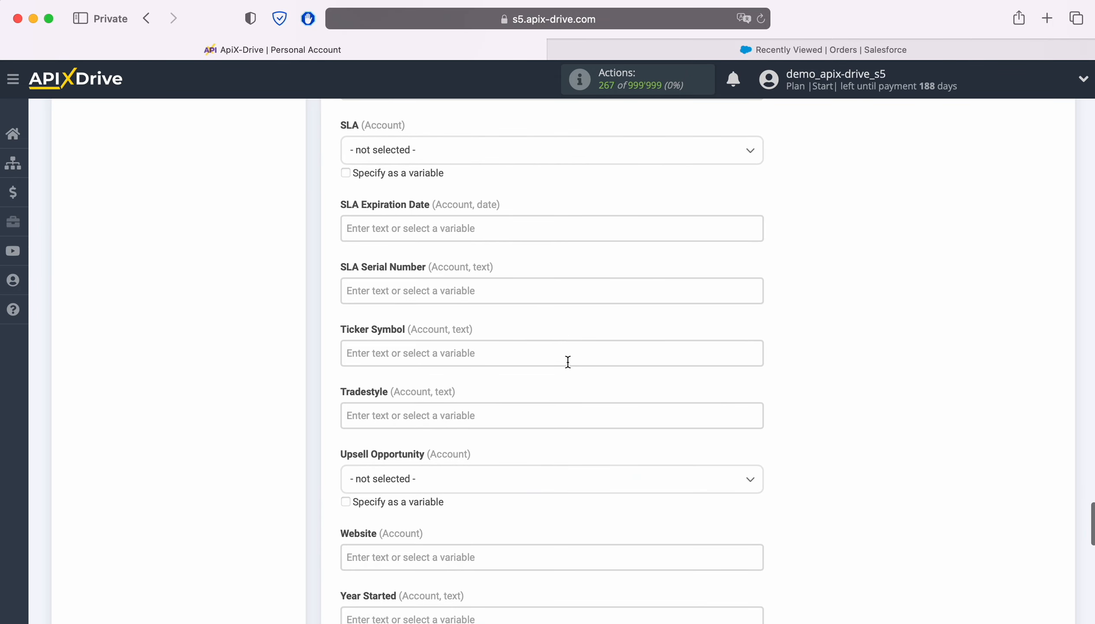
scroll(570, 368, down, 7)
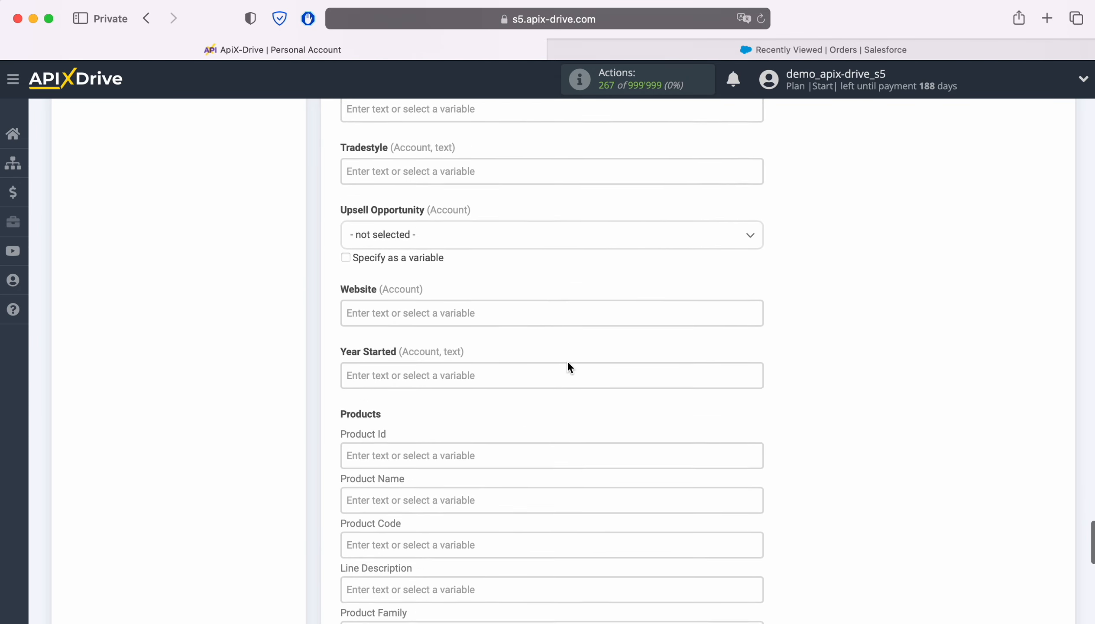
scroll(568, 362, down, 2)
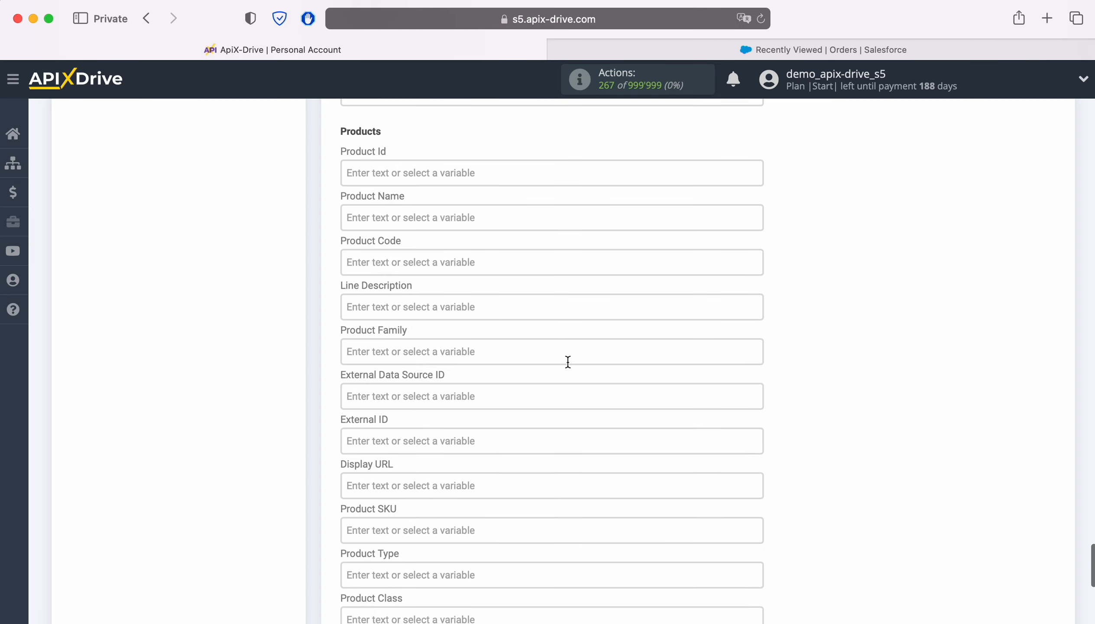
click(406, 219)
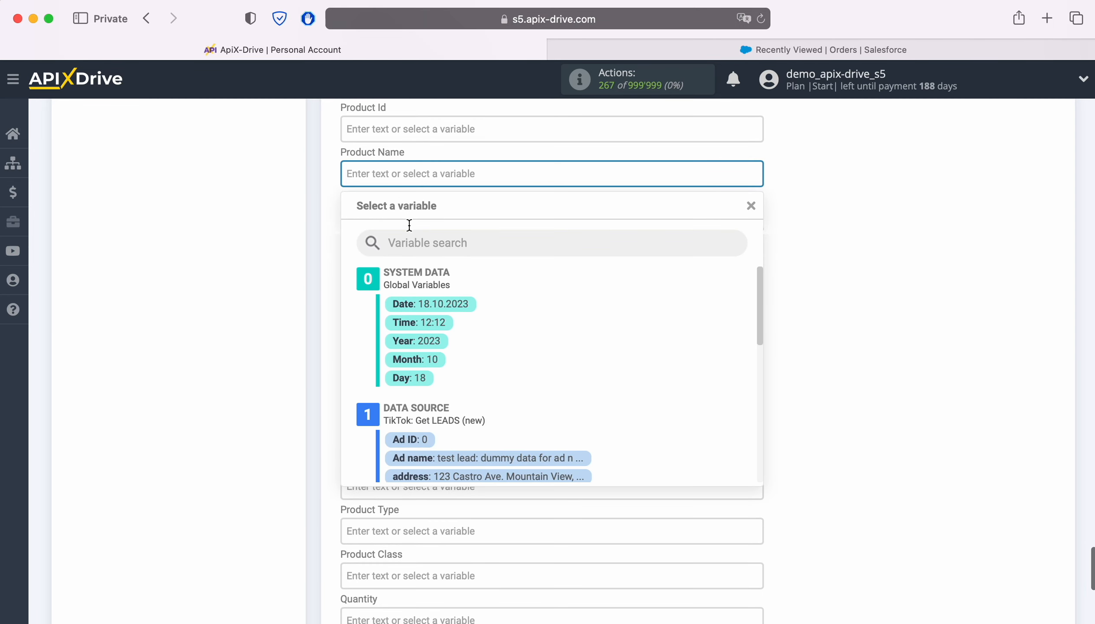
text(iPhone 4s)
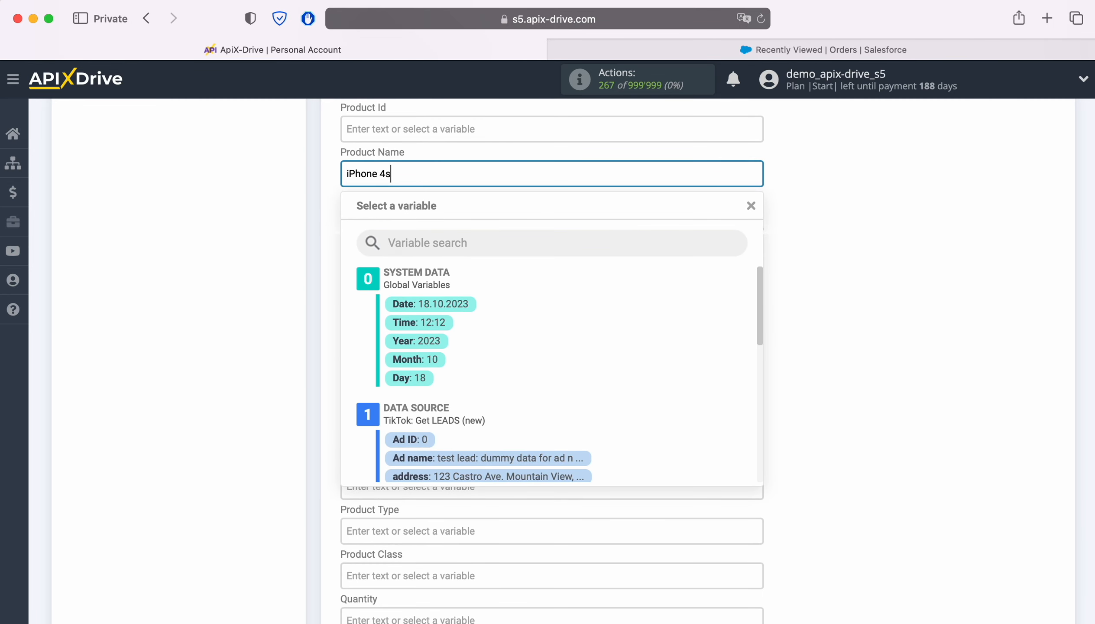
click(255, 232)
- Set the product's Quantity to 1 and Unit Price to 100, and save the data destination settings
scroll(432, 260, down, 5)
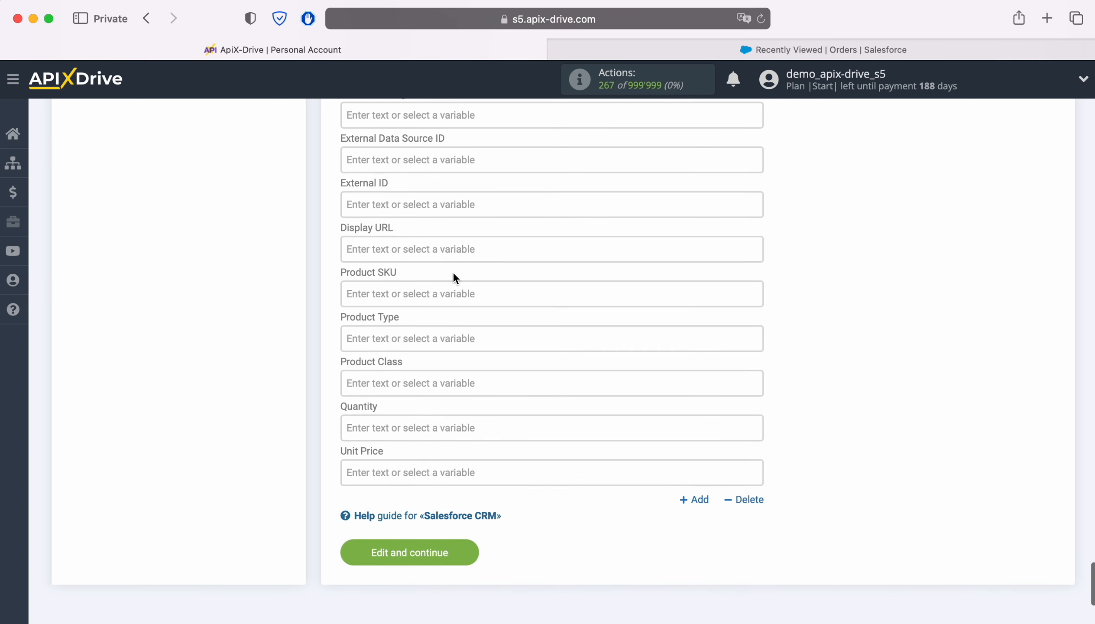
click(379, 427)
text(1)
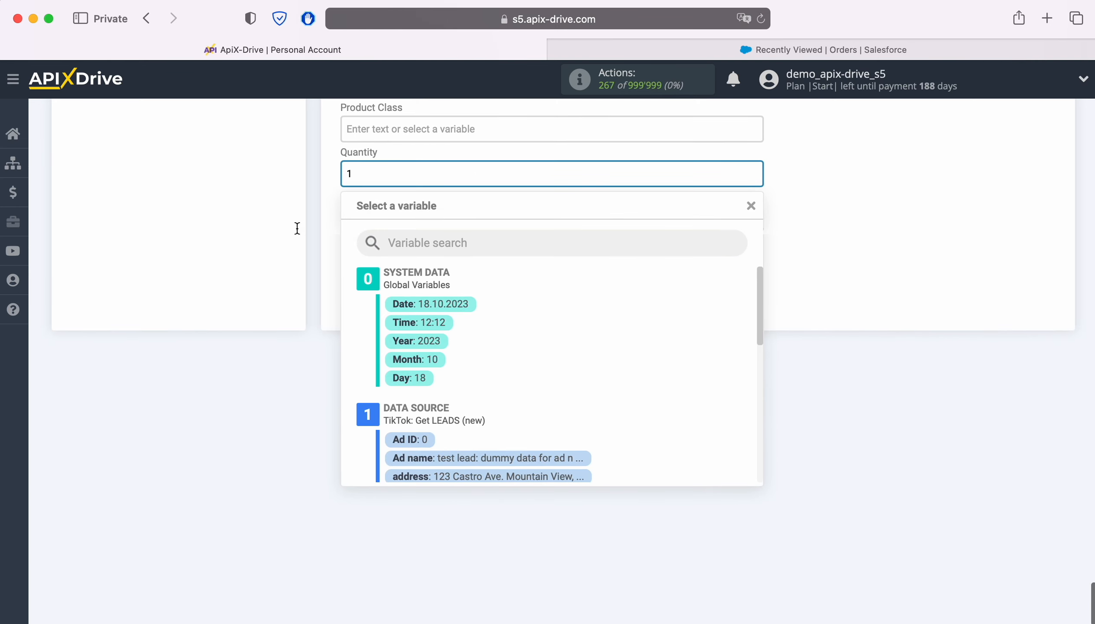
click(296, 228)
click(391, 221)
text(100)
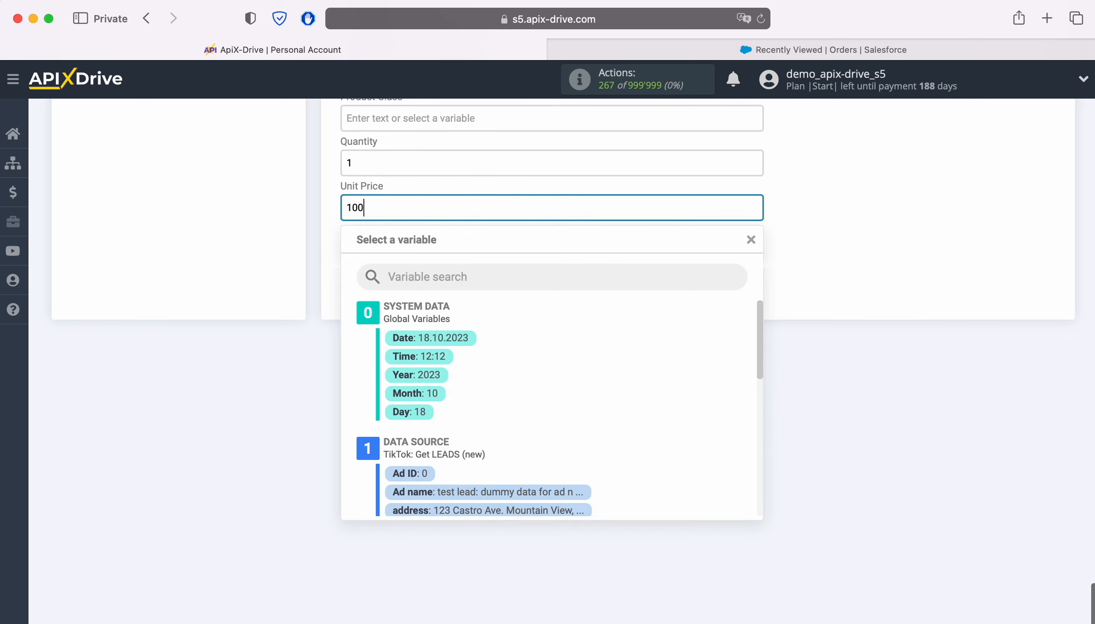
click(288, 227)
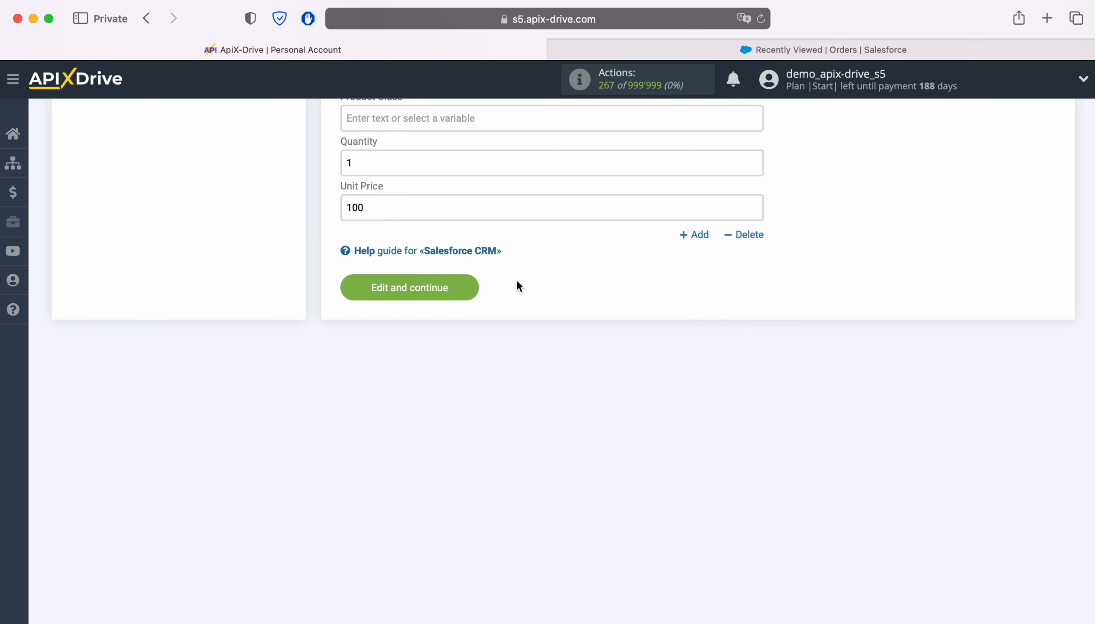
click(475, 287)
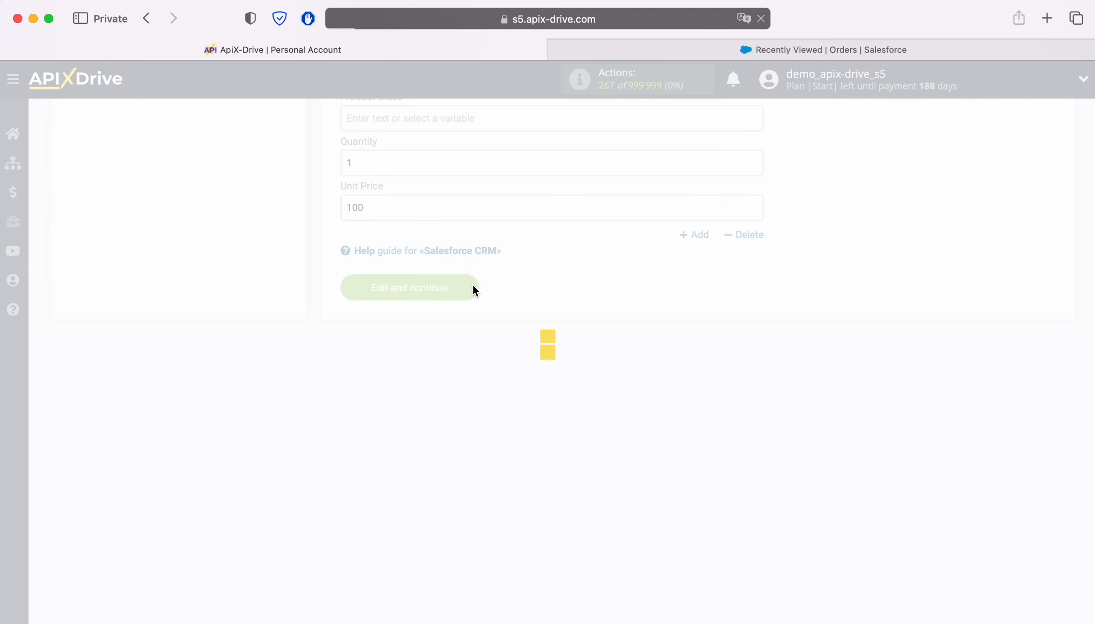
- Review the sample data for the Create ORDER action and send the test data to Salesforce CRM
scroll(1025, 339, down, 6)
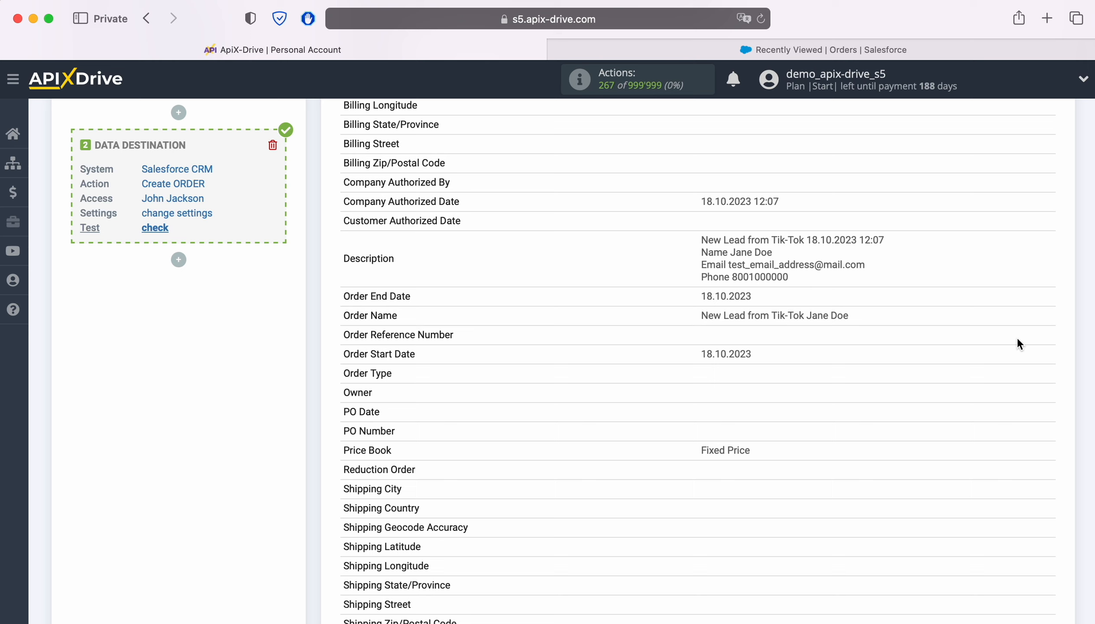
scroll(1017, 339, down, 7)
scroll(1017, 340, down, 8)
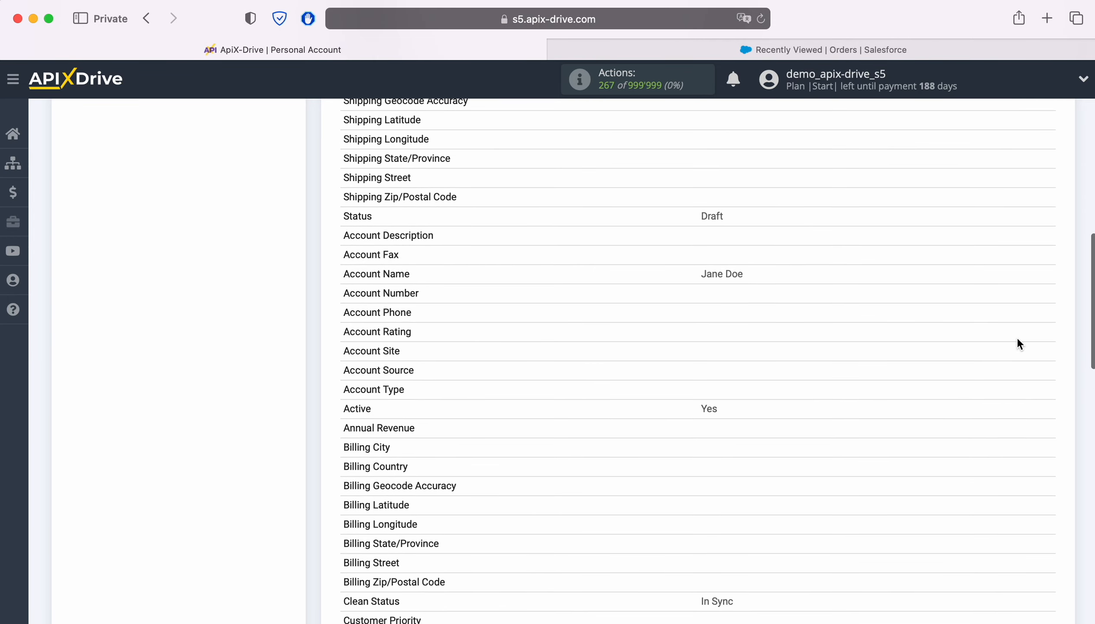
scroll(1018, 339, down, 7)
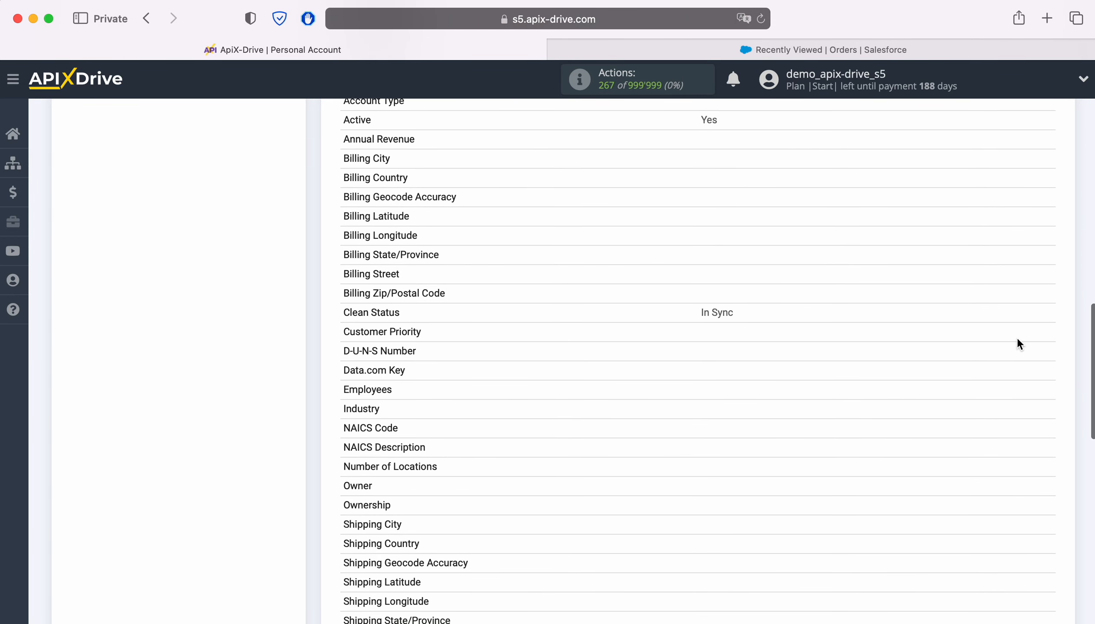
scroll(1019, 343, down, 5)
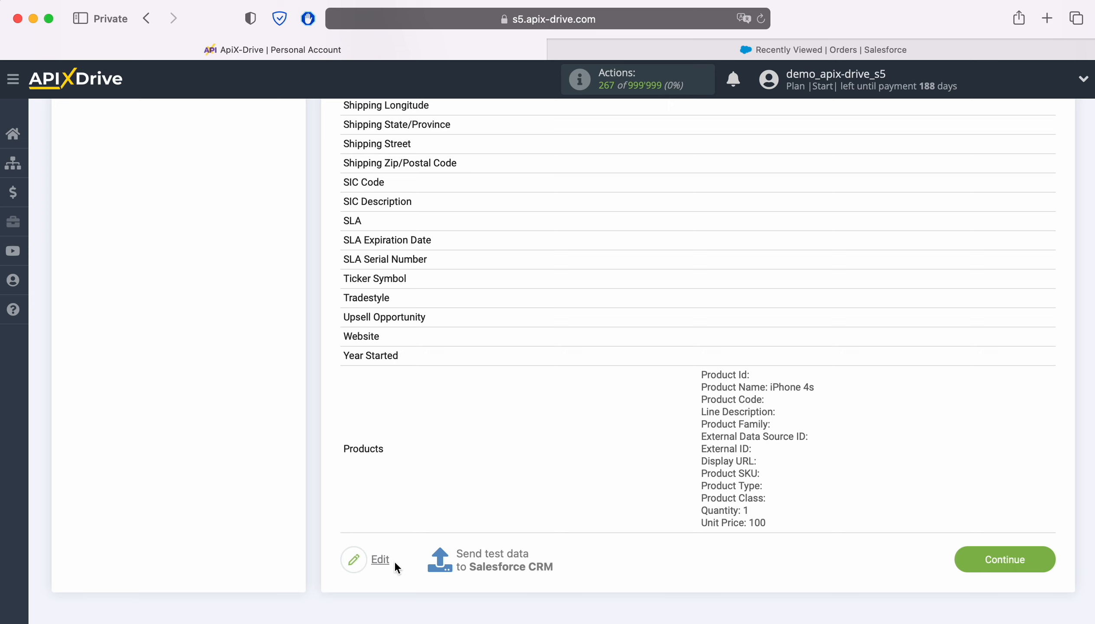
click(491, 551)
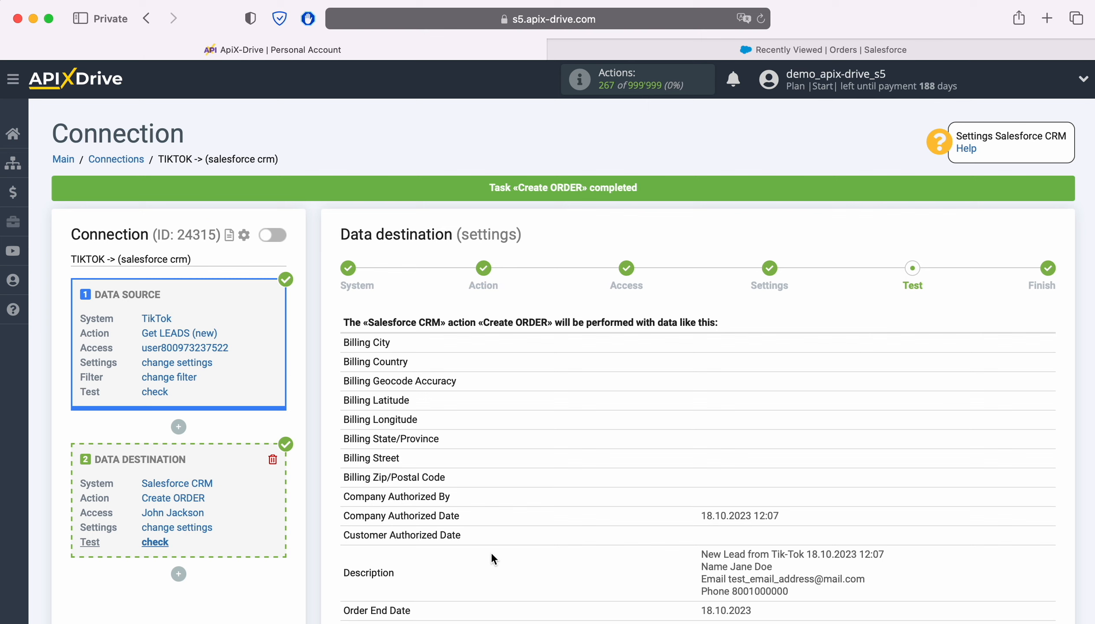
- Switch to Salesforce, reload the Orders list and open the order created by the test
click(575, 48)
click(761, 19)
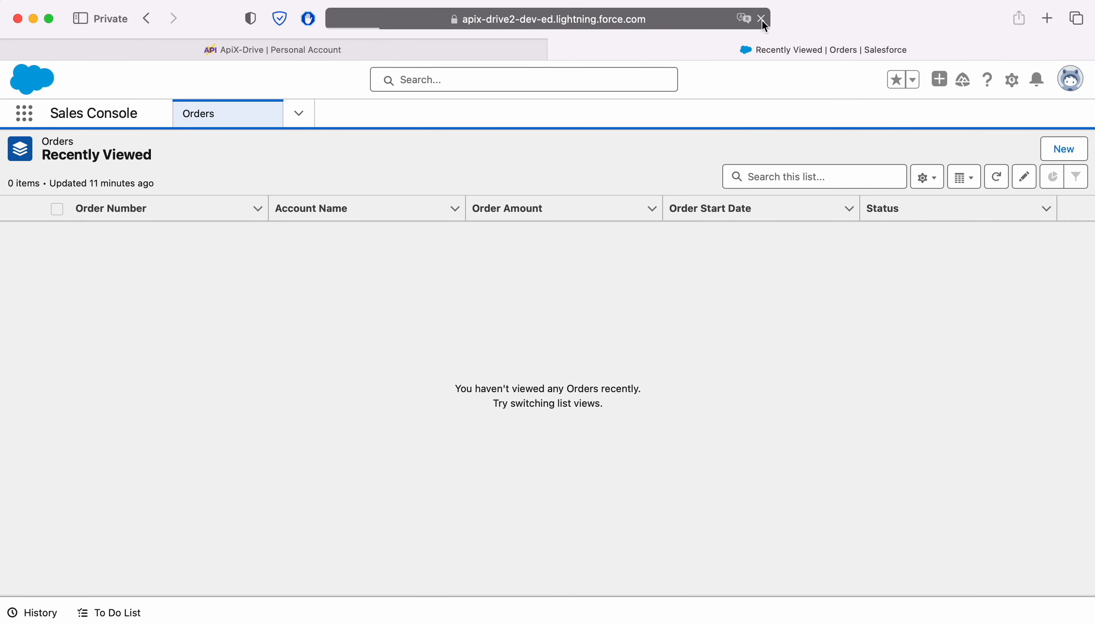
click(103, 234)
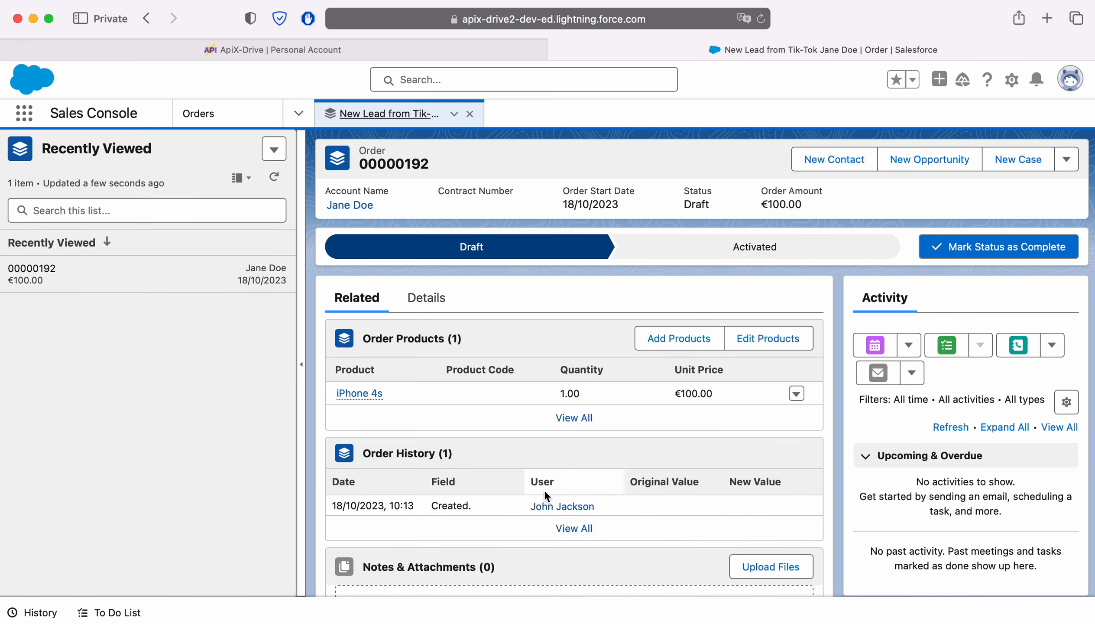
- Examine the order's related products, history, linked account and details to check the transferred lead data
scroll(678, 450, down, 3)
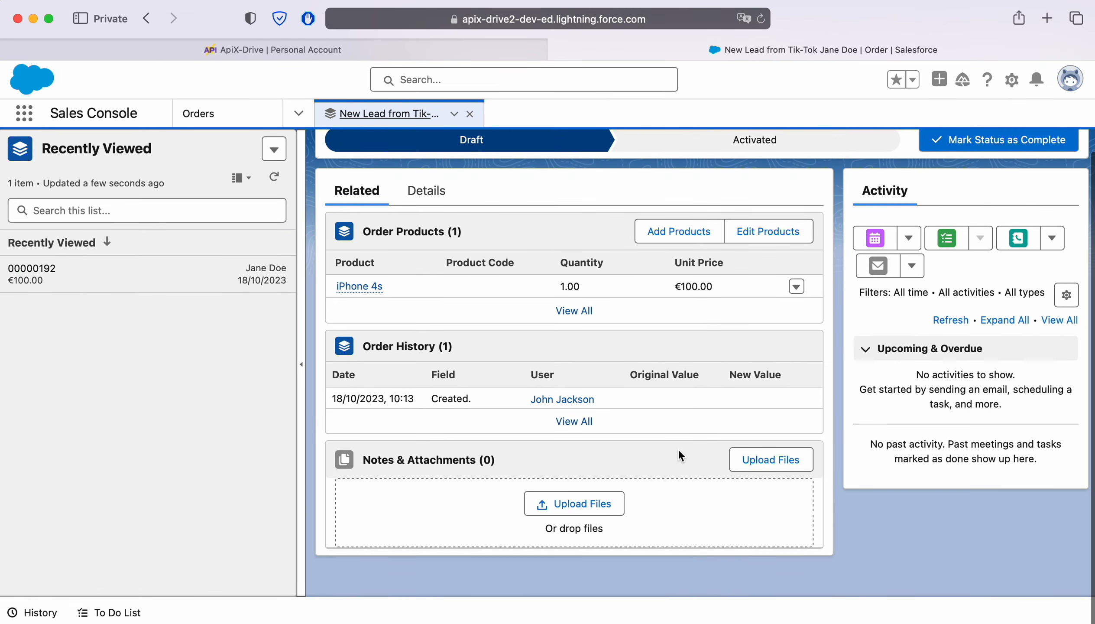
scroll(678, 451, up, 3)
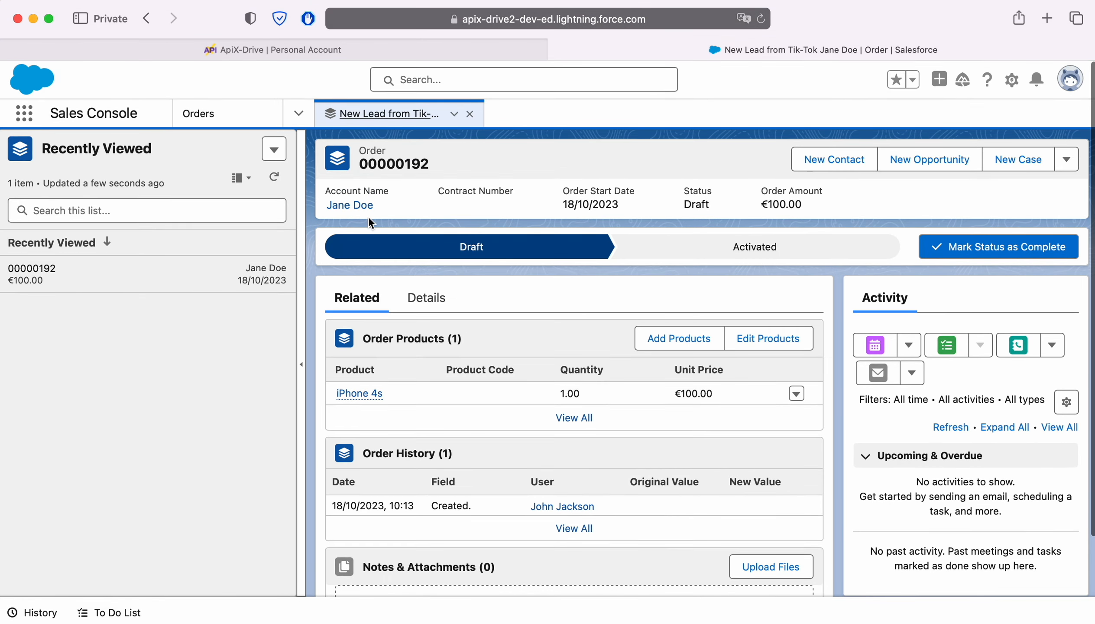
mouse_move(356, 211)
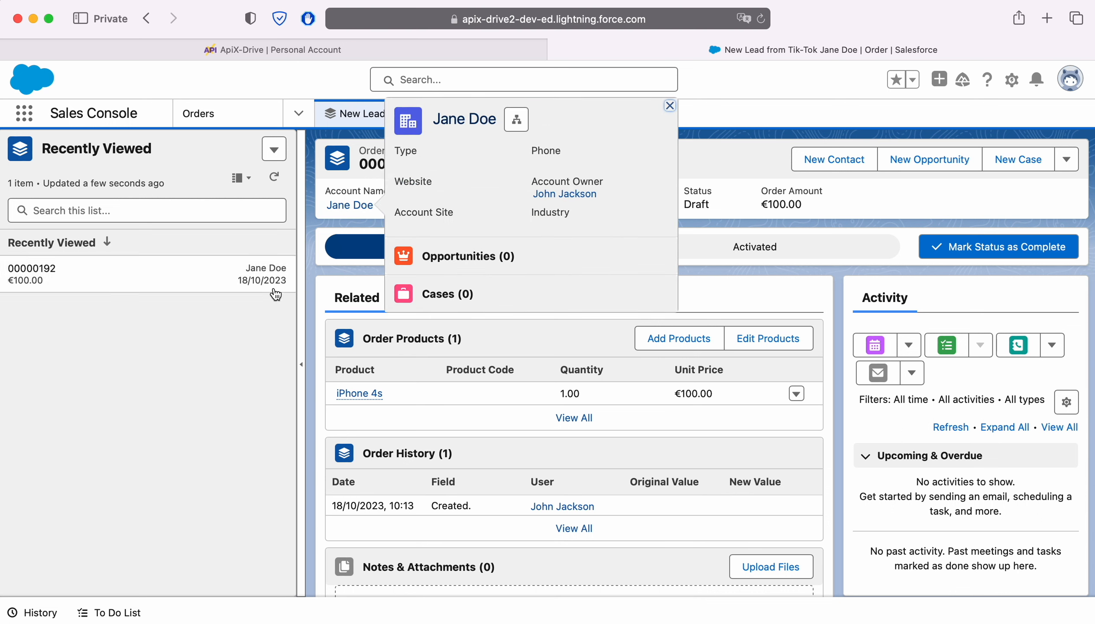
click(424, 298)
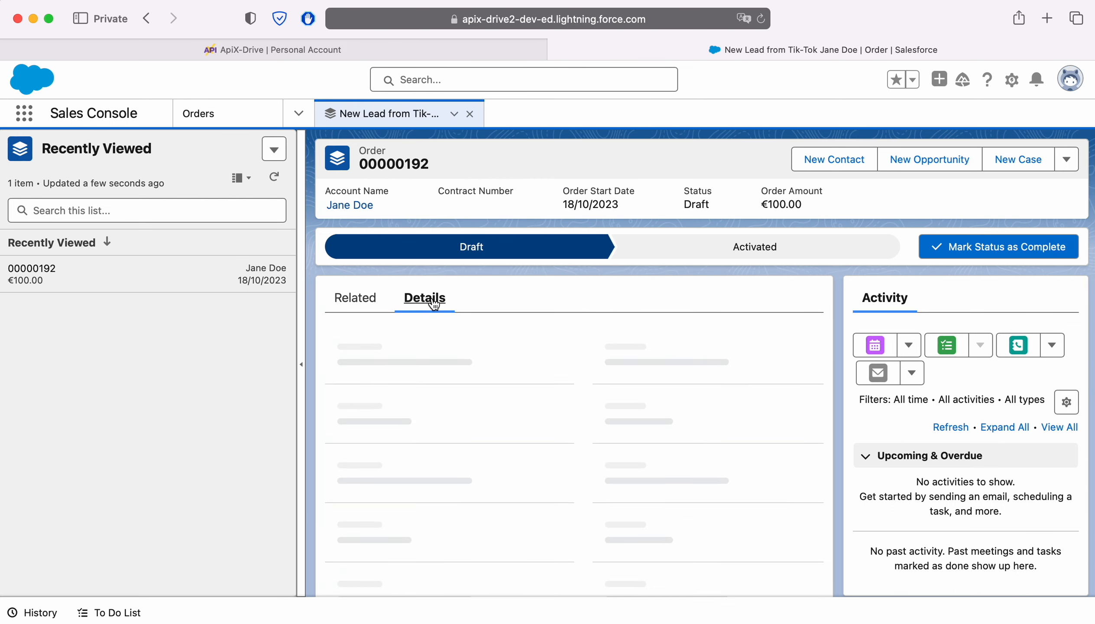
scroll(743, 449, down, 5)
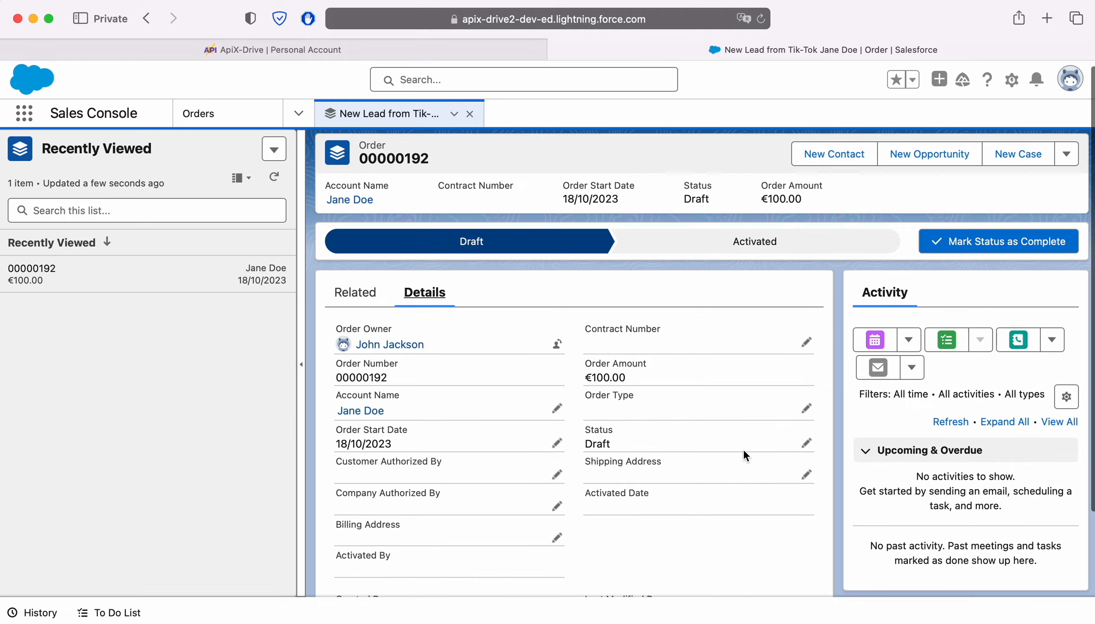
scroll(743, 449, up, 5)
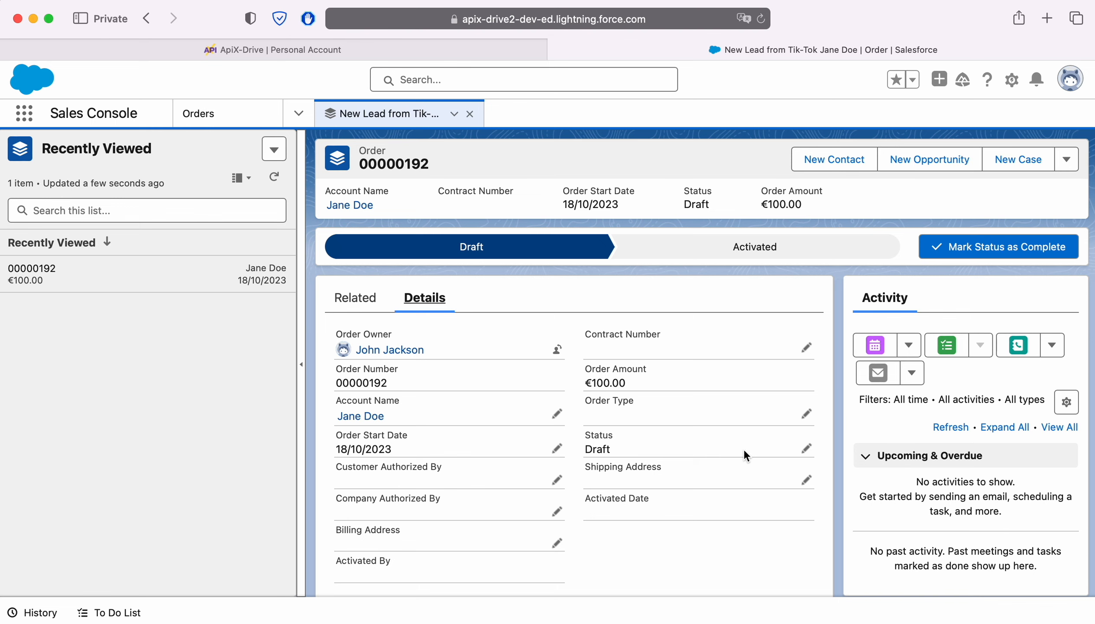
- Return to ApiX-Drive, finish the Salesforce data destination setup and enable auto-update for the connection
click(218, 50)
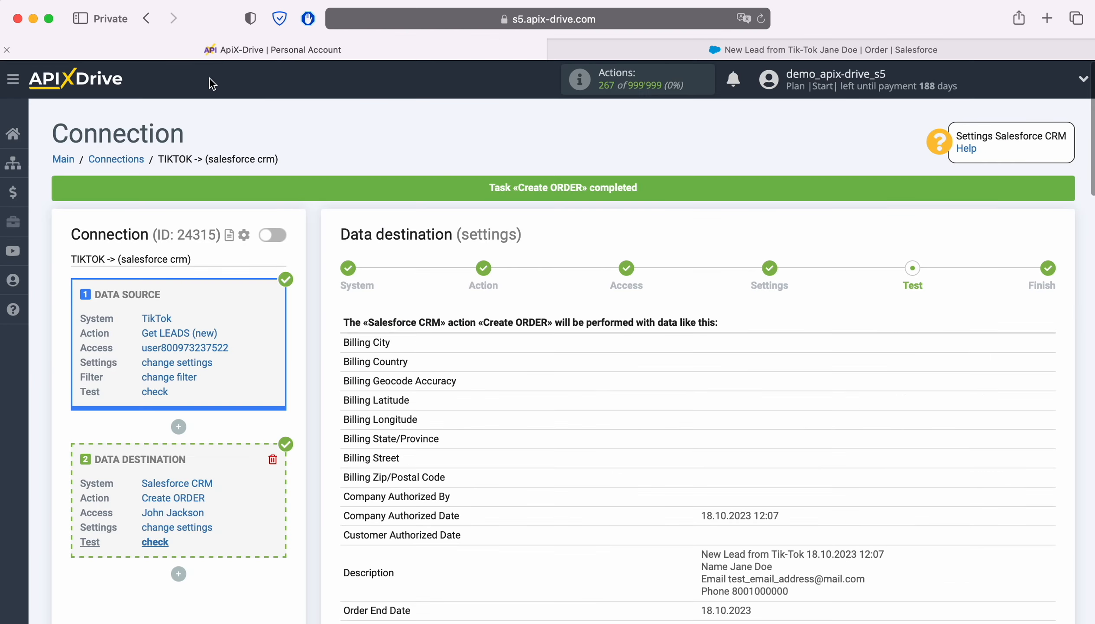
scroll(1033, 391, down, 3)
scroll(1033, 397, down, 15)
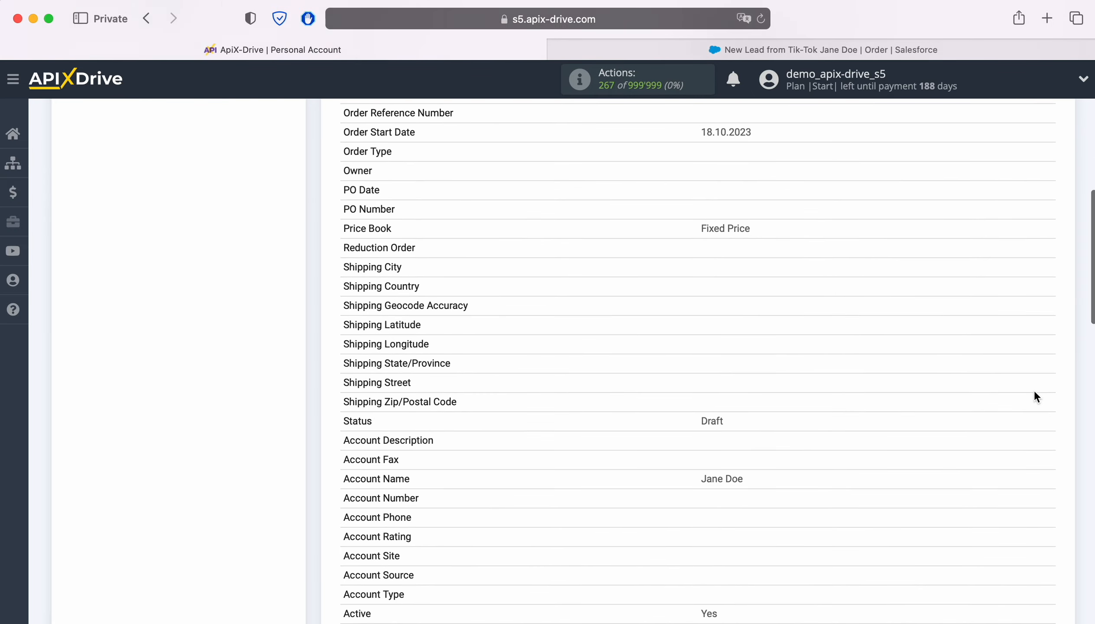
scroll(1035, 393, down, 12)
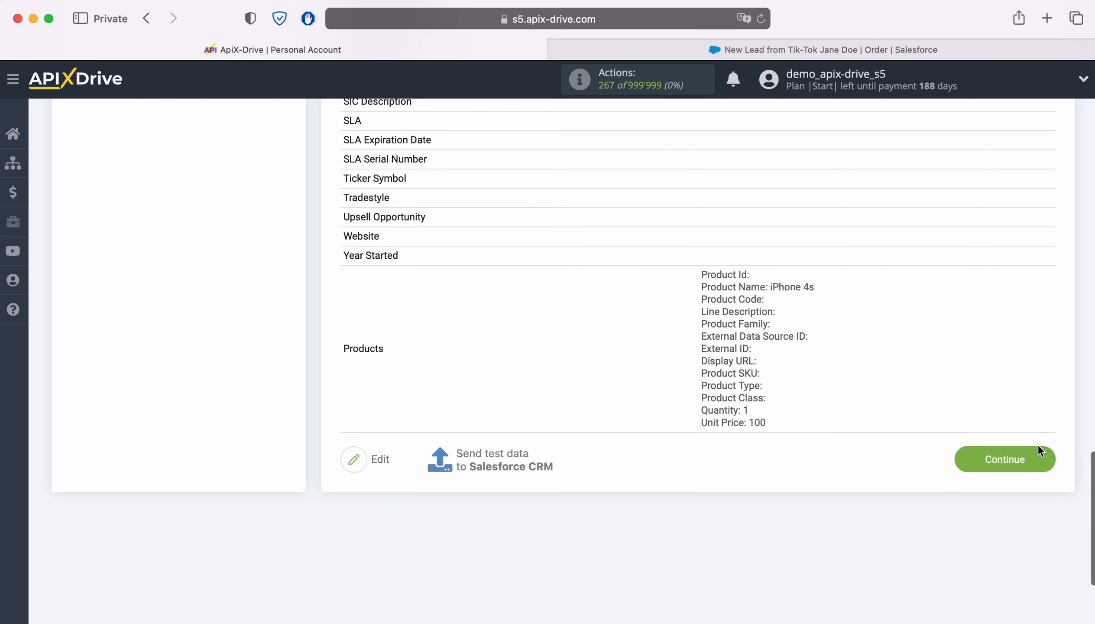
click(1044, 454)
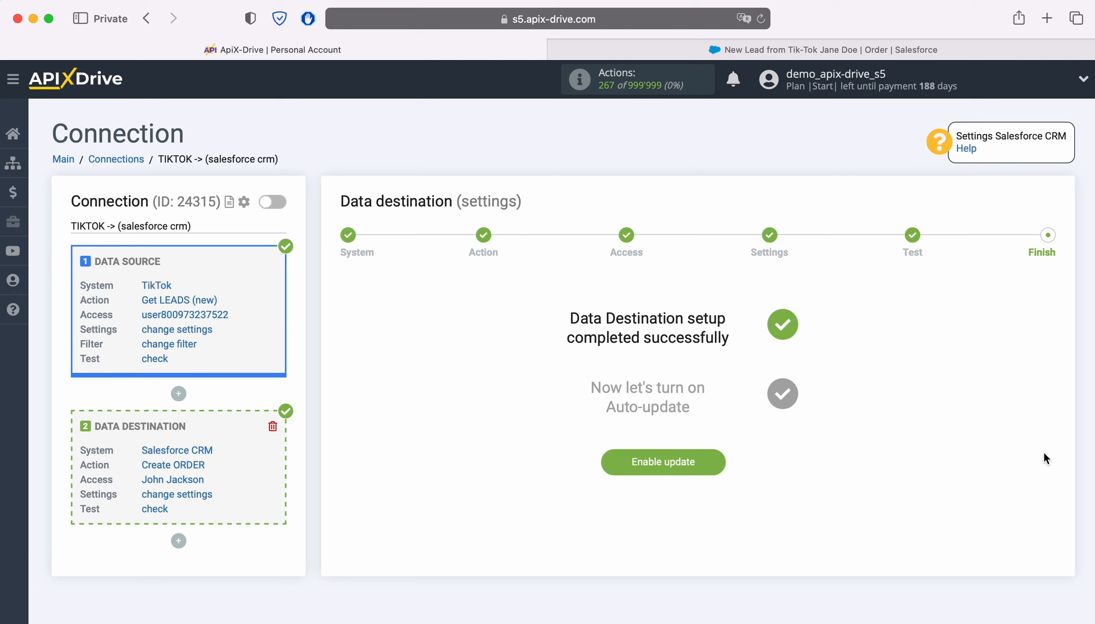
click(718, 460)
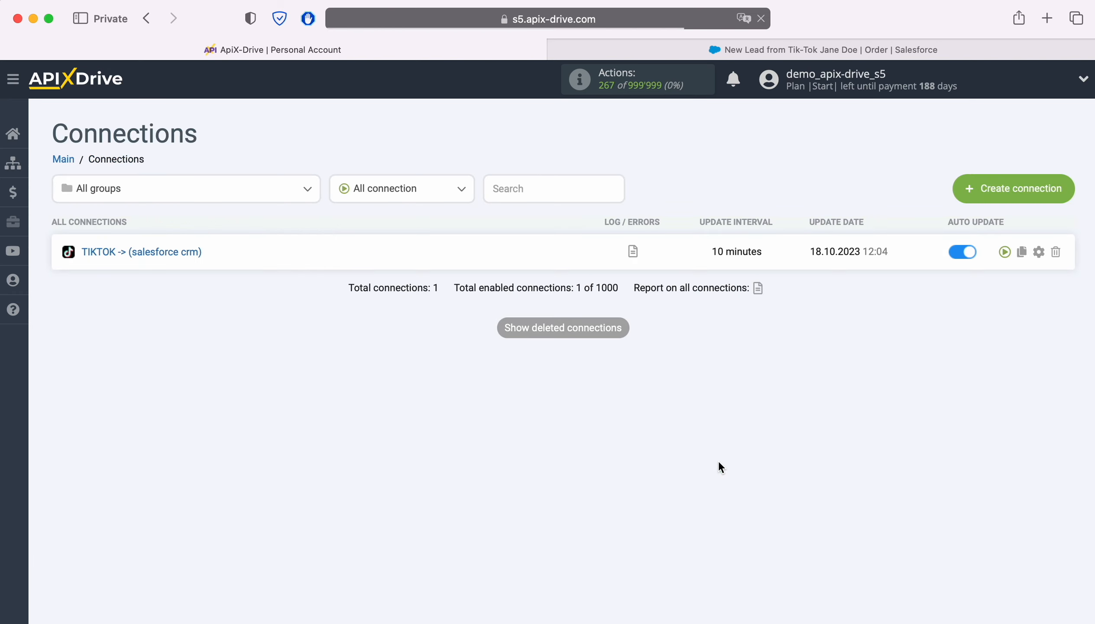
- Set the update interval of the TIKTOK -> (salesforce crm) connection to 5 minutes and save its setup
click(1038, 252)
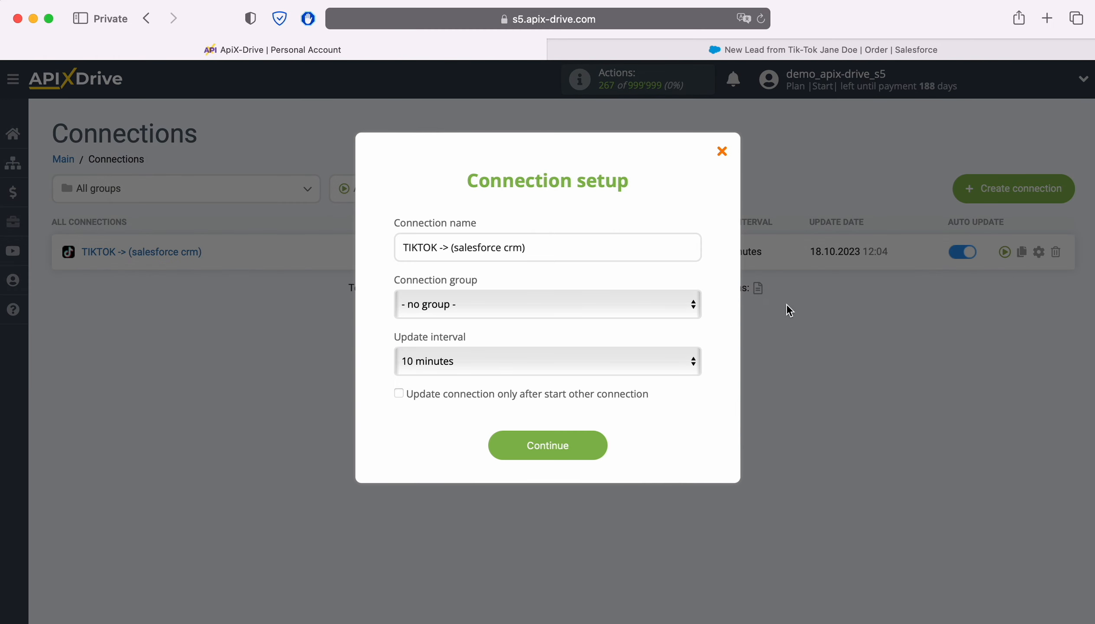
click(625, 361)
click(595, 337)
click(598, 445)
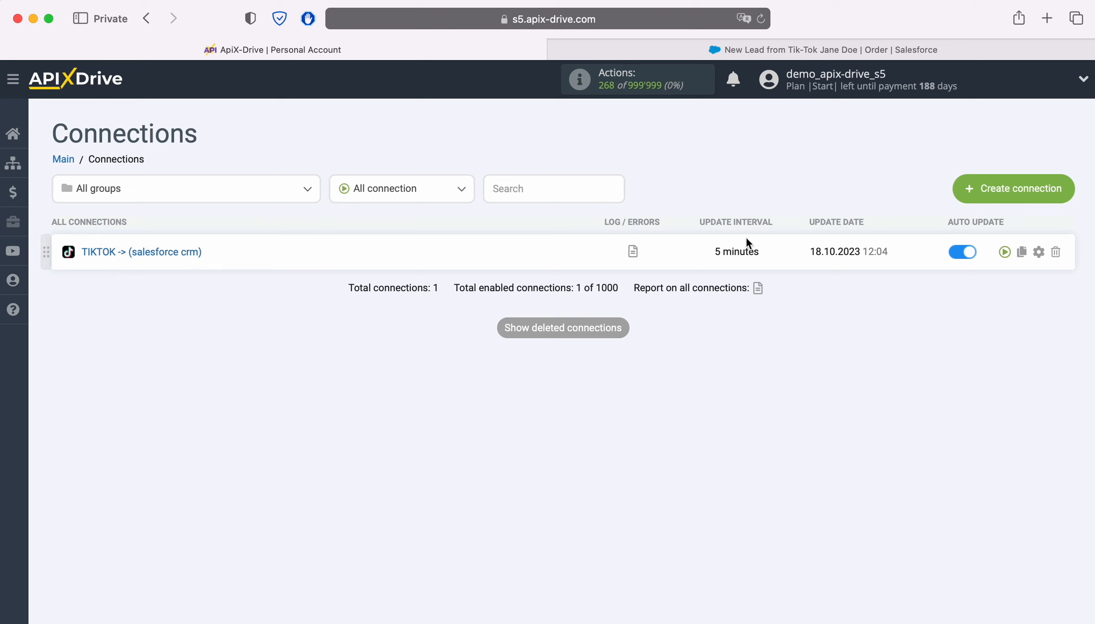